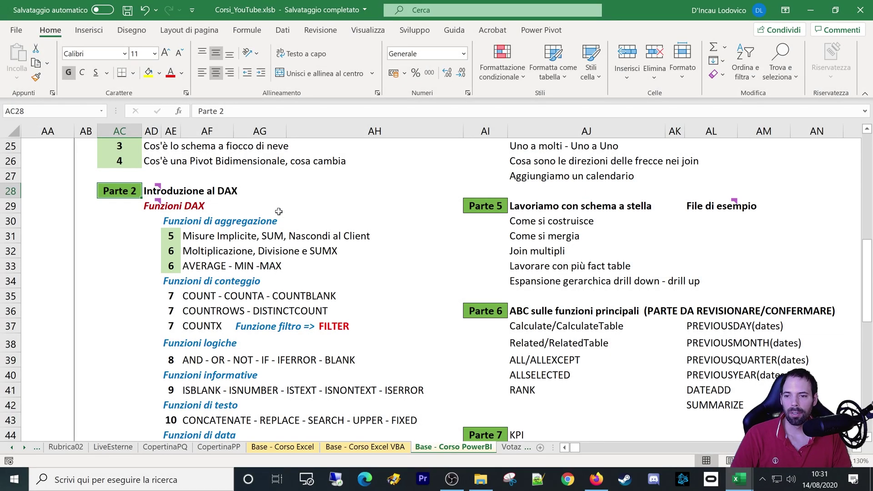
Review the Funzioni di conteggio heading and COUNTX's FILTER note, then bring L07_CountX_e_Filter forward.
drag(175, 283, 288, 282)
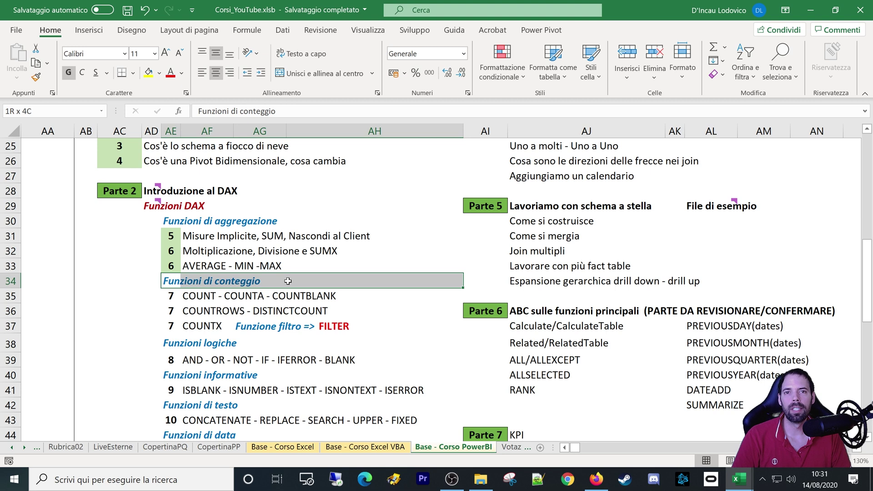
click(321, 327)
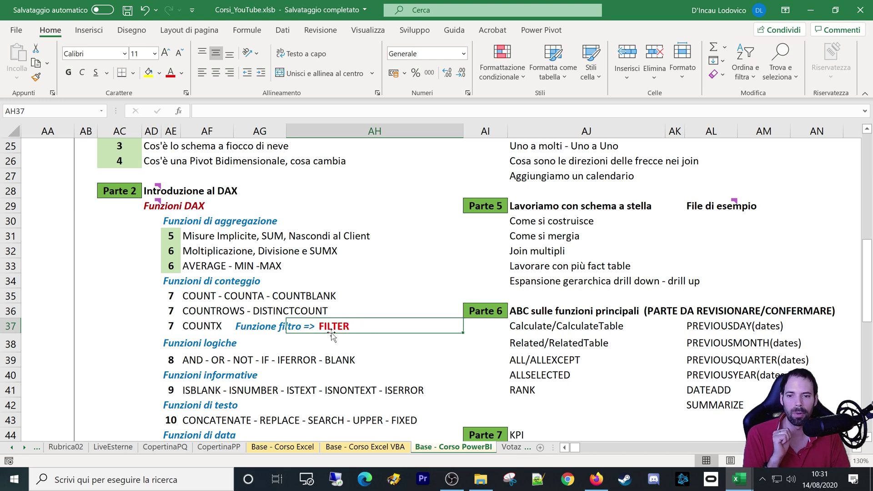
click(173, 286)
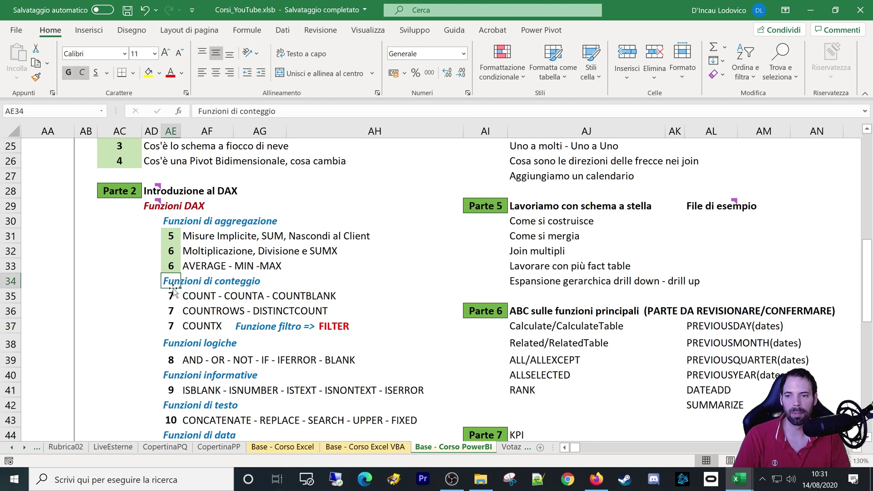
mouse_move(736, 479)
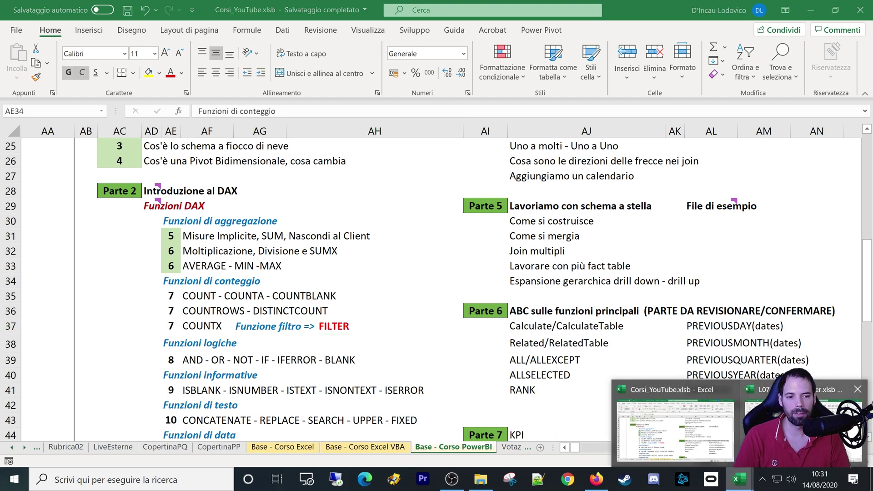
click(773, 416)
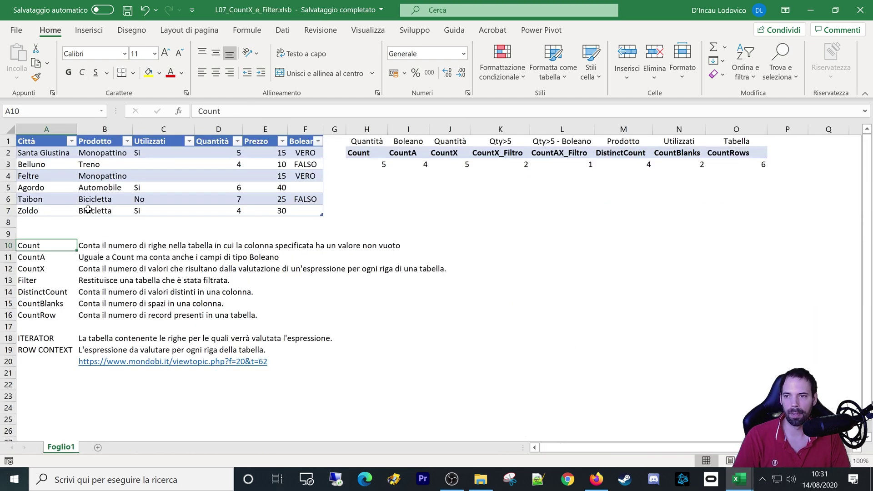
Turn off the header filter buttons on the data table from the Dati tab.
drag(32, 141, 320, 214)
click(265, 188)
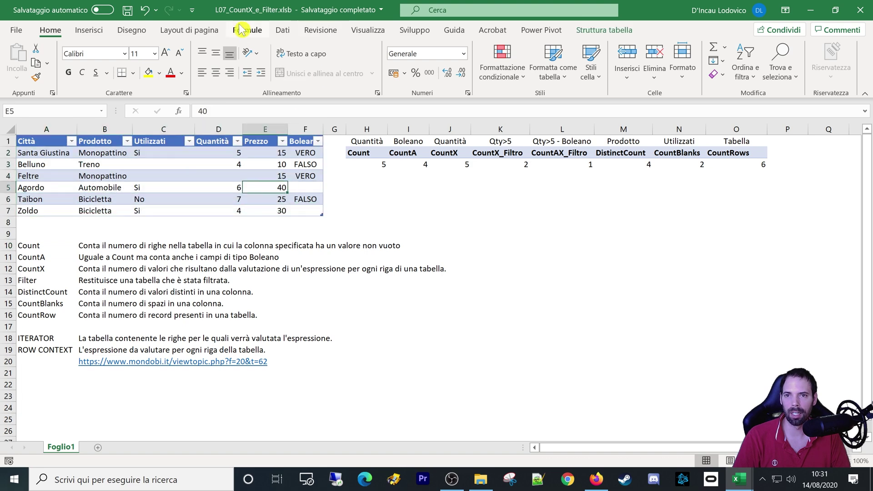
click(282, 30)
click(524, 64)
Show the Power Pivot tab and review the H2:O3 count-measure pivot and the counting function list.
click(173, 176)
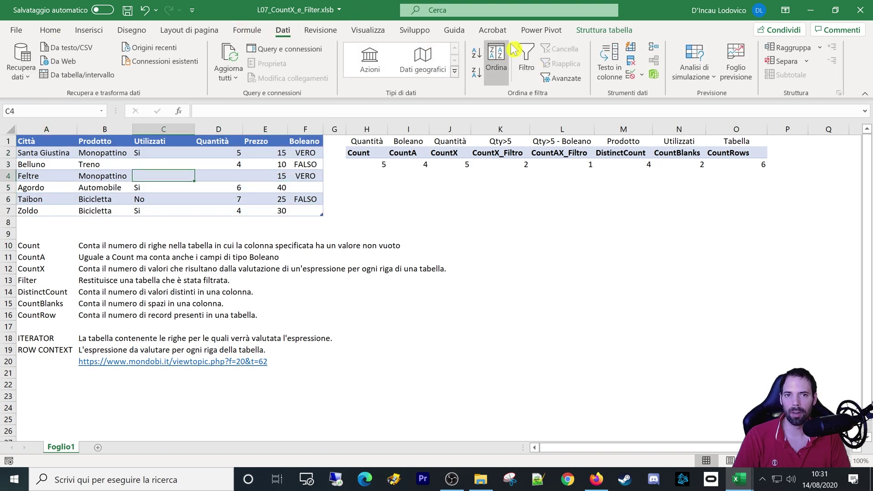
click(547, 31)
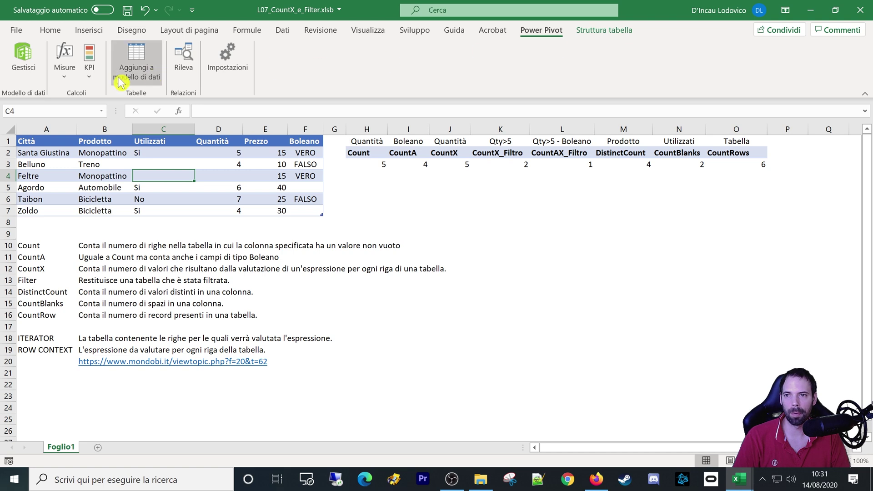
drag(383, 152, 746, 161)
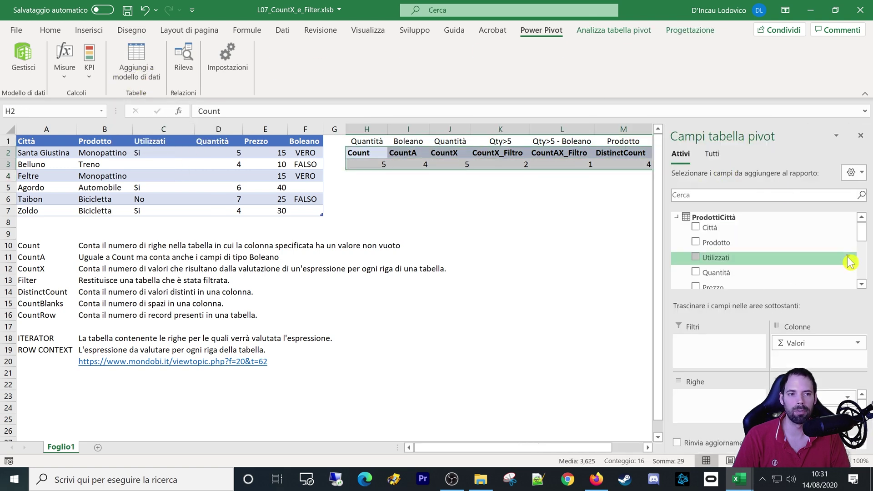
scroll(851, 259, down, 3)
scroll(852, 259, down, 3)
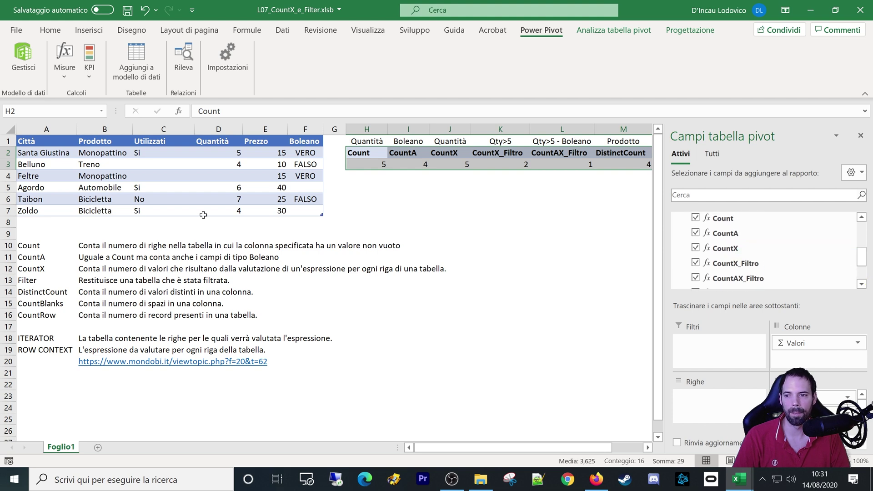
click(21, 249)
drag(52, 247, 50, 314)
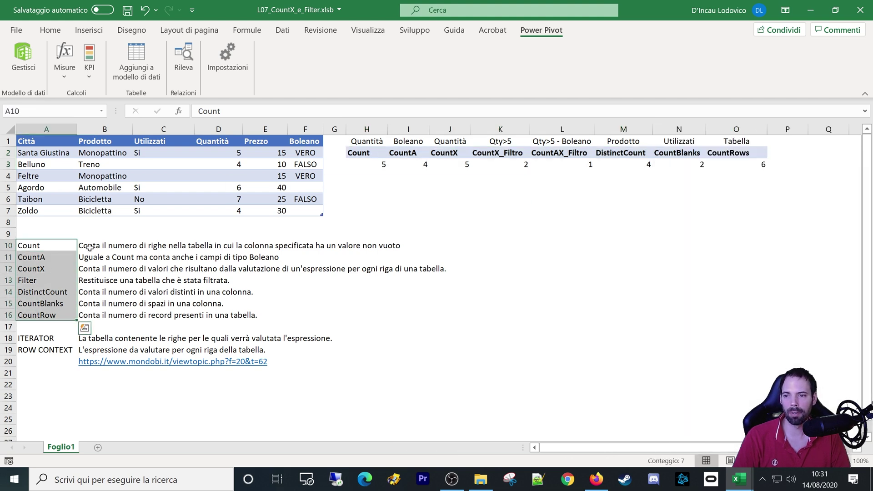
drag(93, 246, 308, 315)
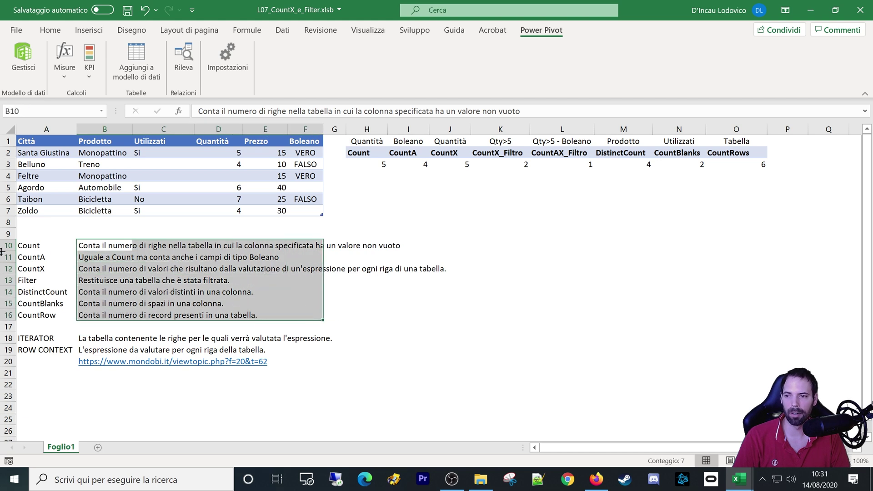
drag(32, 248, 38, 255)
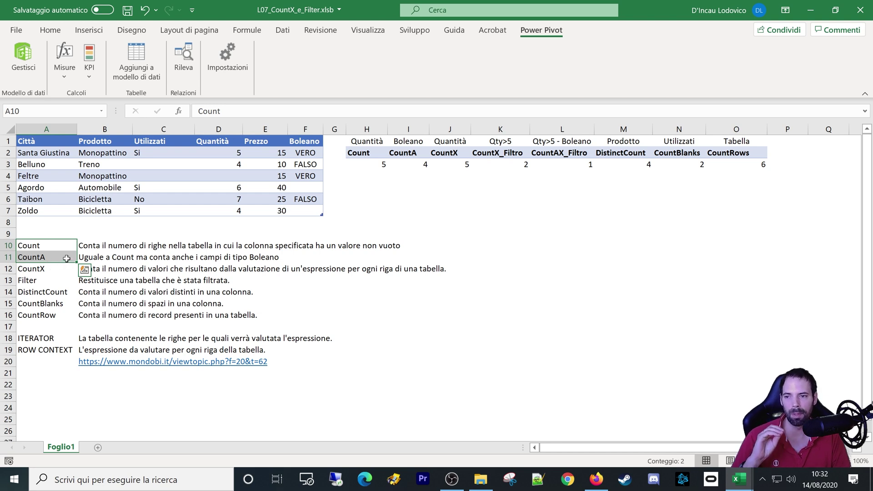
click(82, 248)
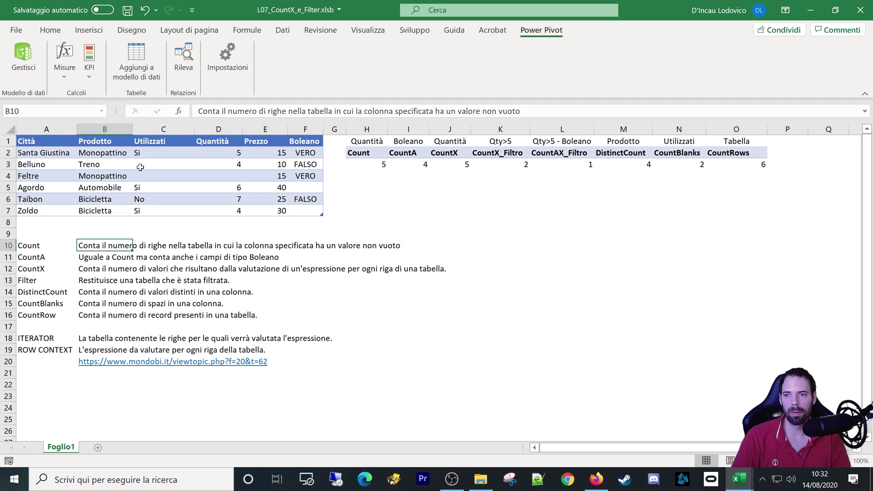
drag(150, 133, 151, 210)
drag(227, 142, 223, 210)
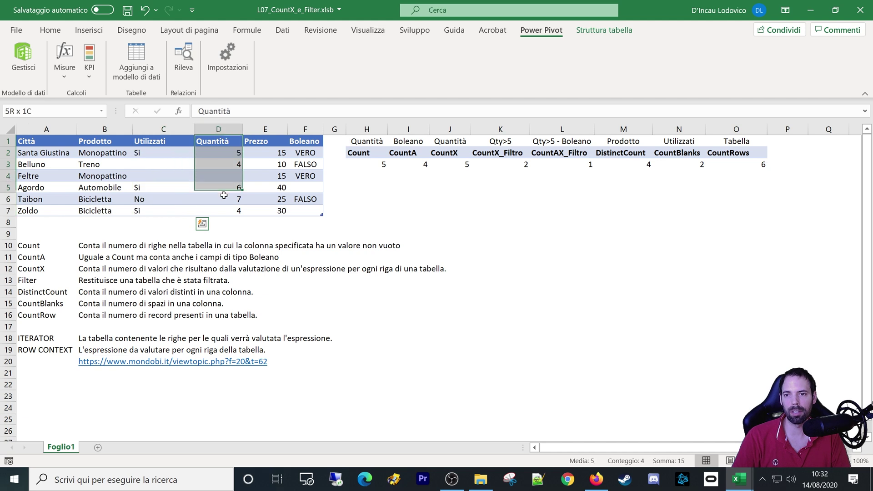
click(154, 164)
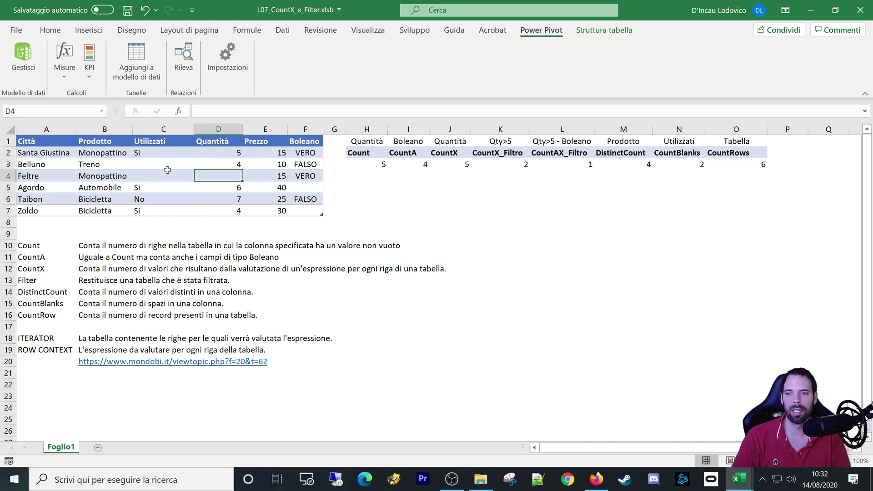
click(231, 177)
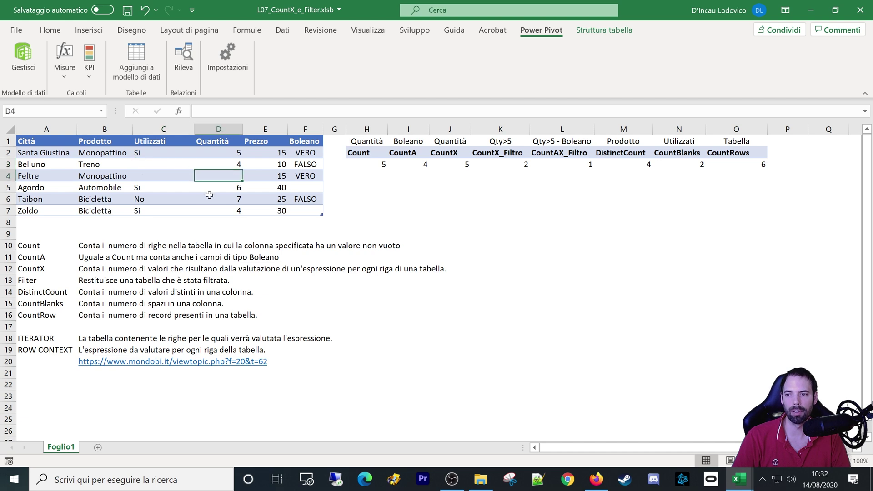
click(27, 256)
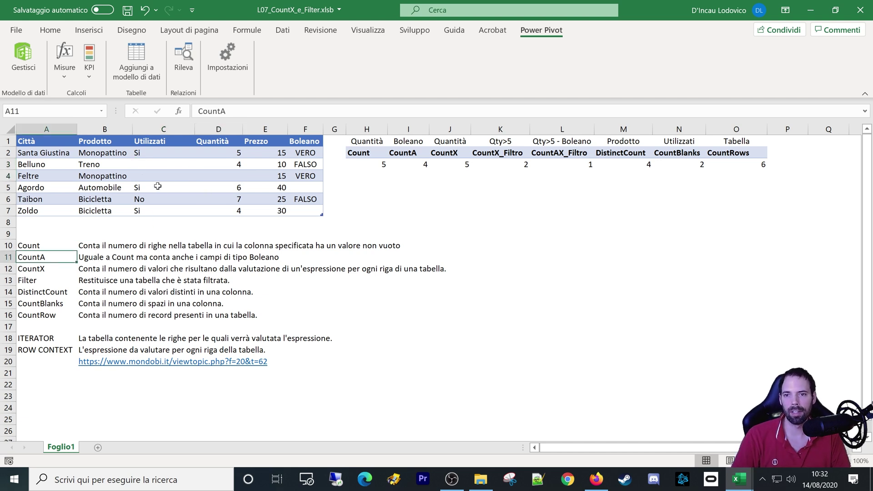
click(309, 138)
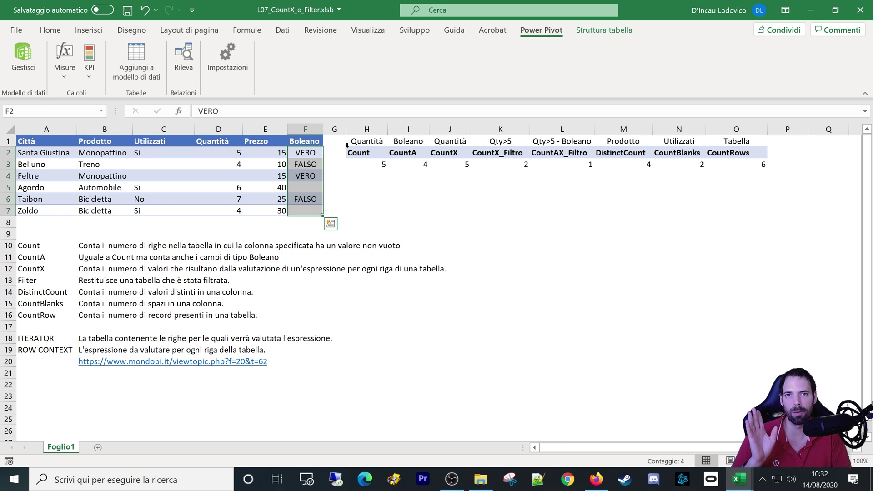
click(303, 133)
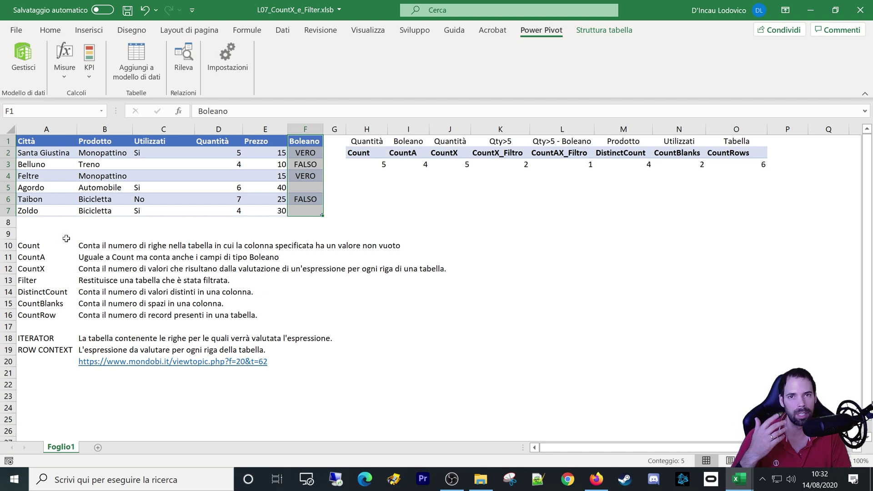
click(46, 261)
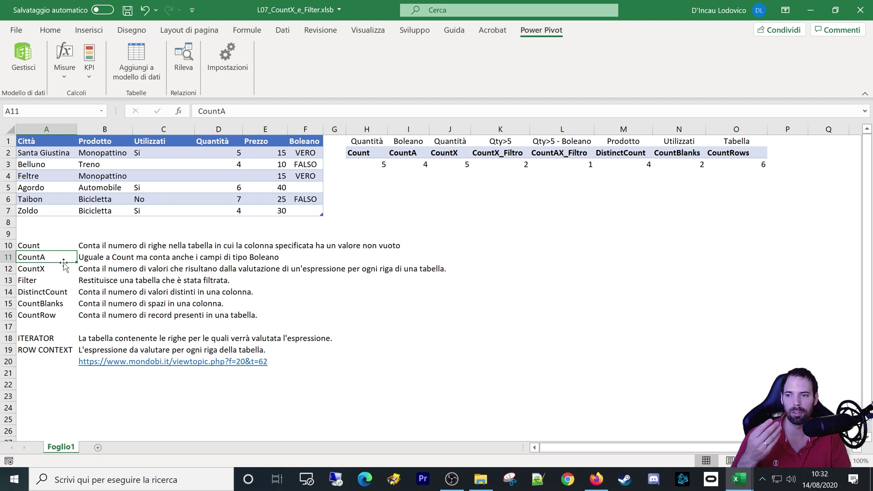
click(299, 139)
click(22, 245)
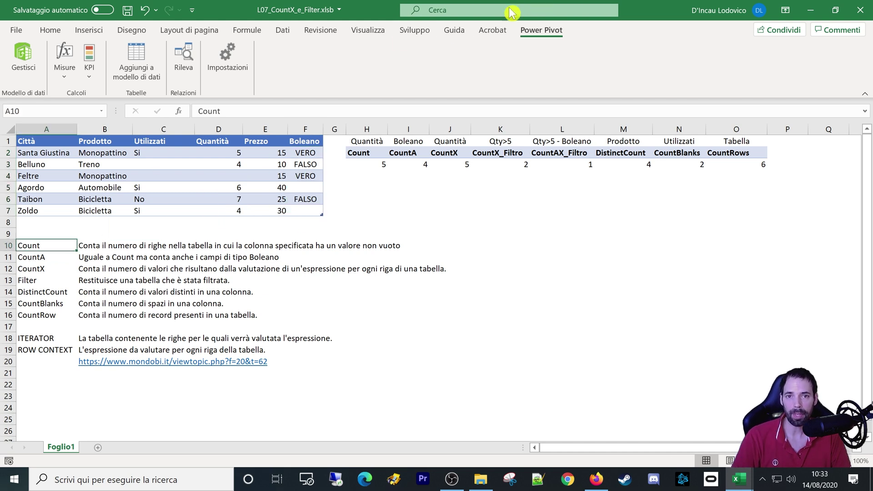
Open Gestisci misure and edit the Count measure.
click(70, 71)
click(86, 112)
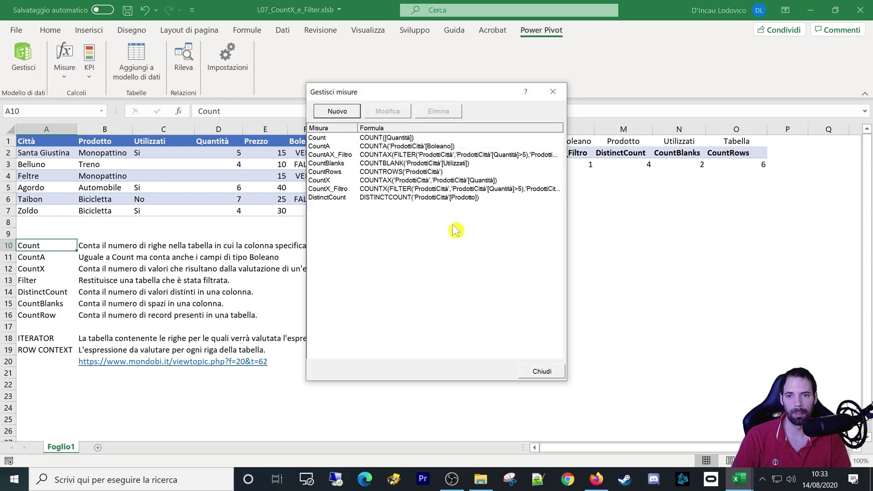
click(347, 139)
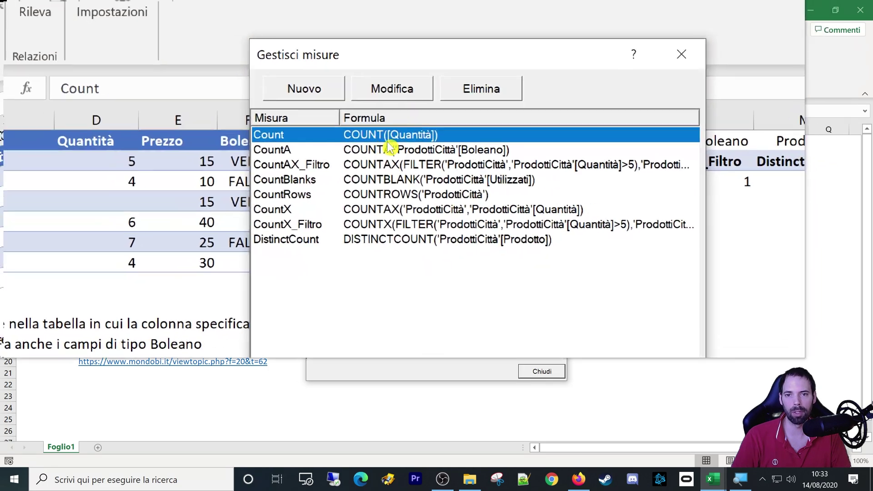
click(389, 95)
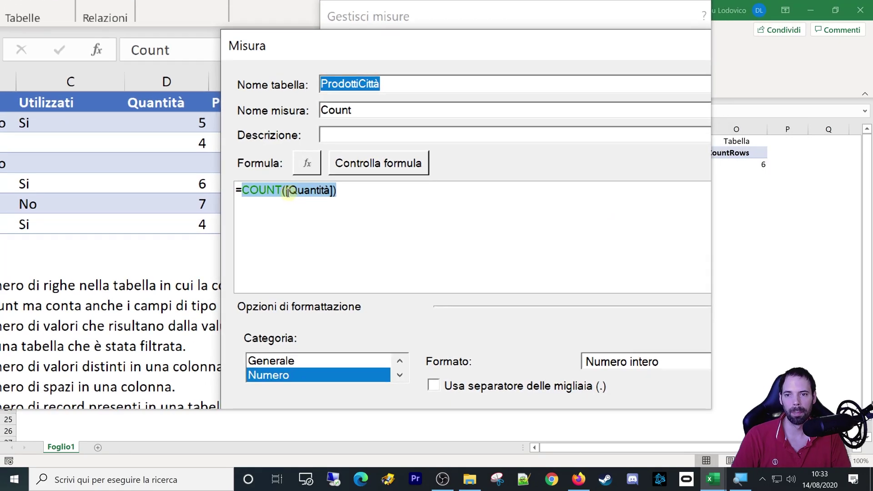
Set the COUNT argument to 'ProdottiCittà'[Quantità] and delete the duplicated reference text.
click(212, 246)
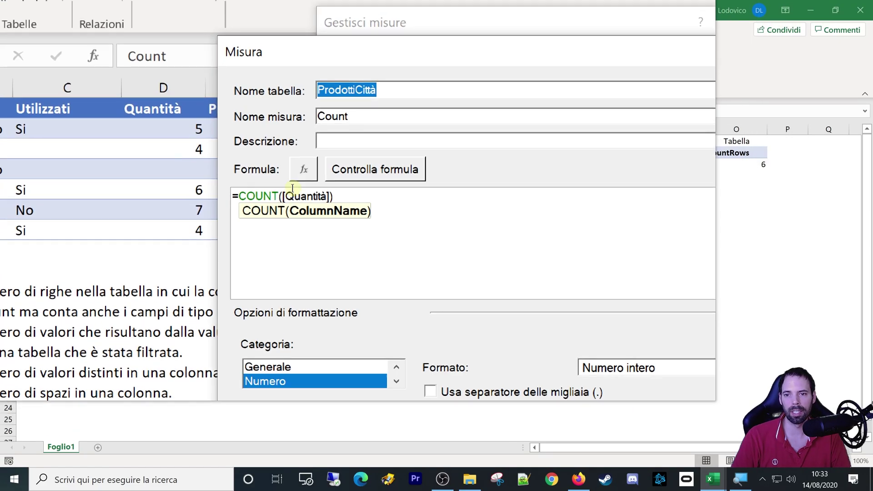
text(pro)
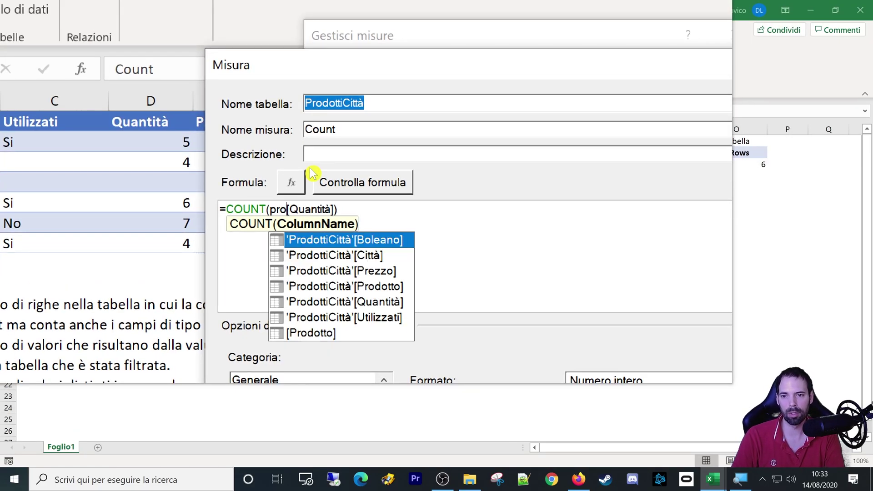
key(Down)
key(Down)
key(Down)
key(Up)
key(Up)
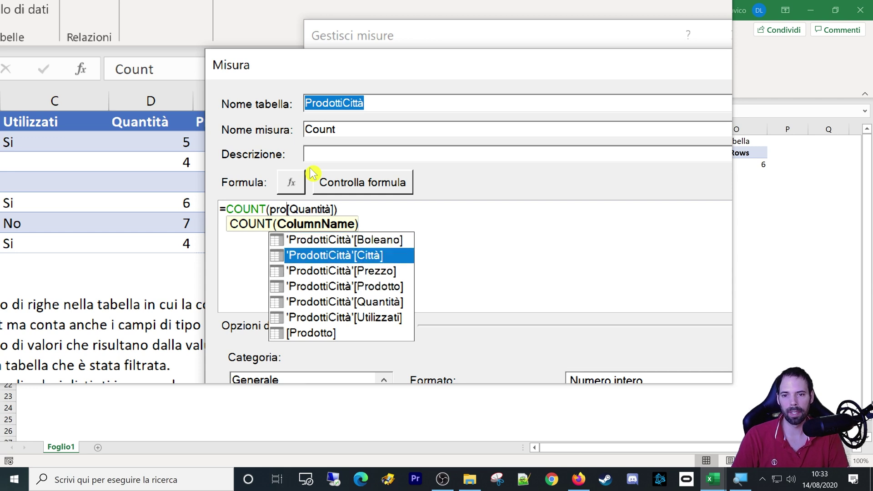
key(Down)
key(Down)
key(Tab)
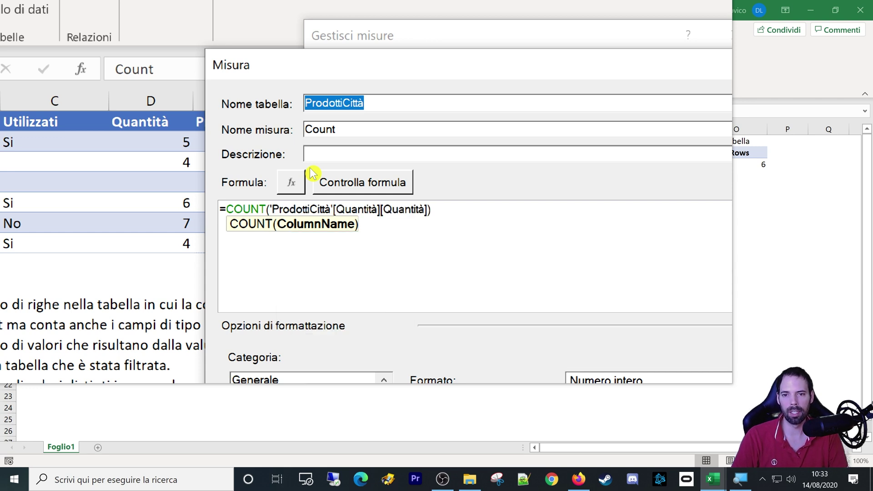
key(Delete)
key(Delete)
key(Delete)
key(Delete)
key(Delete)
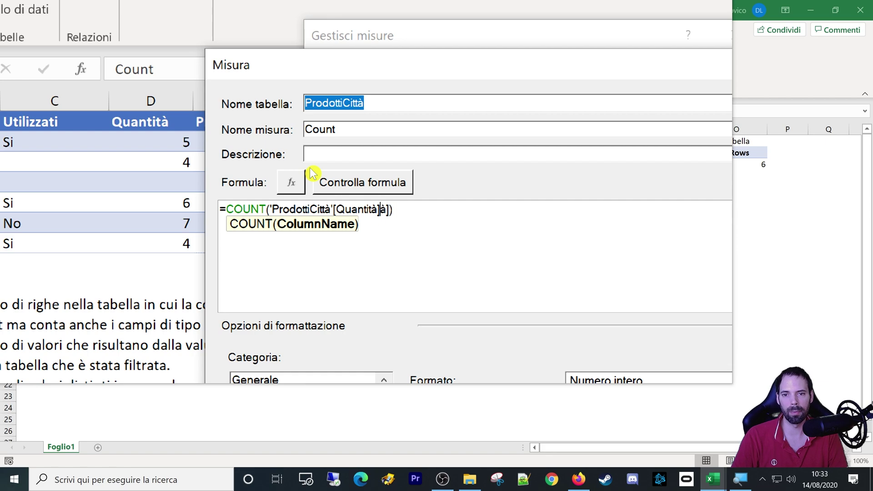
key(Delete)
key(Delete)
key(Delete)
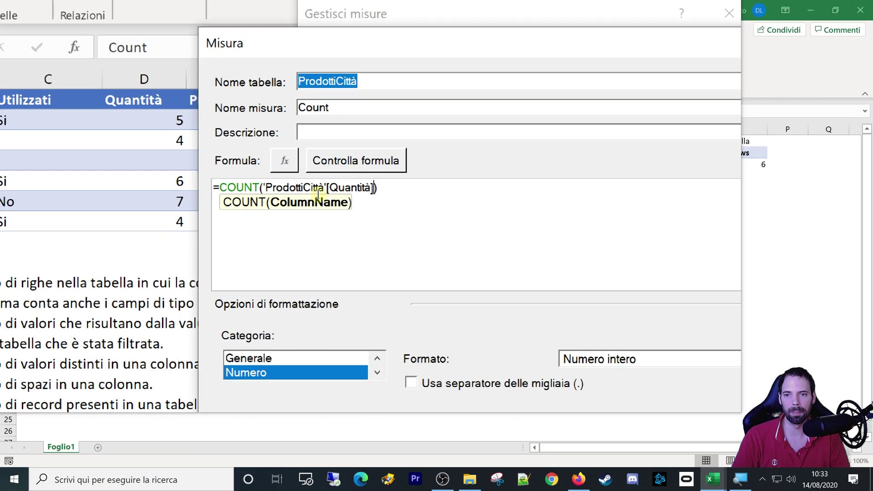
Check and confirm the Count formula, view CountA, and close the measures list.
click(339, 176)
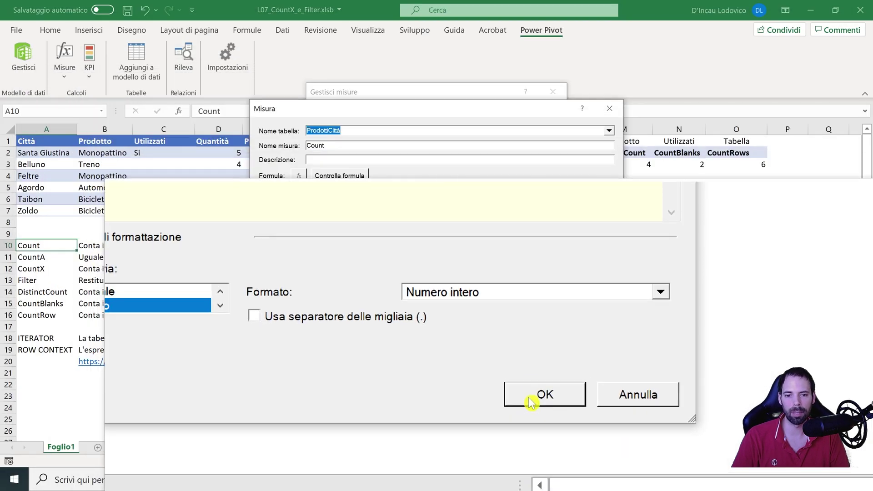
click(575, 447)
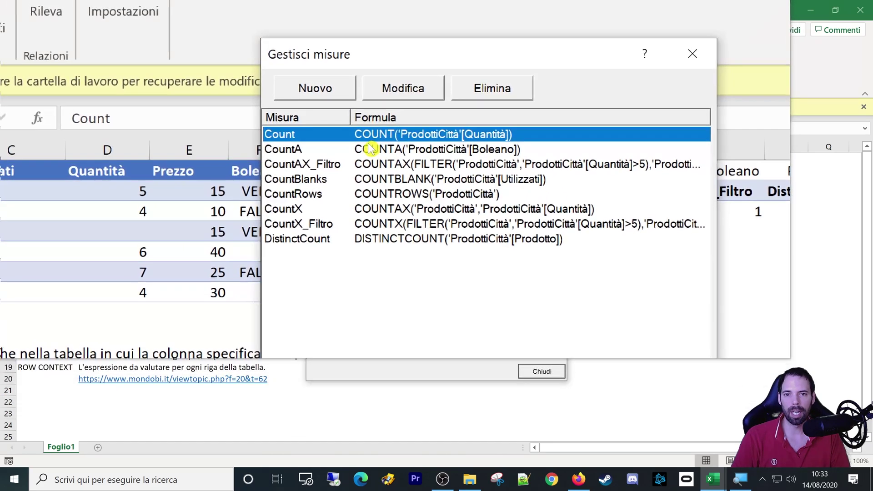
click(369, 145)
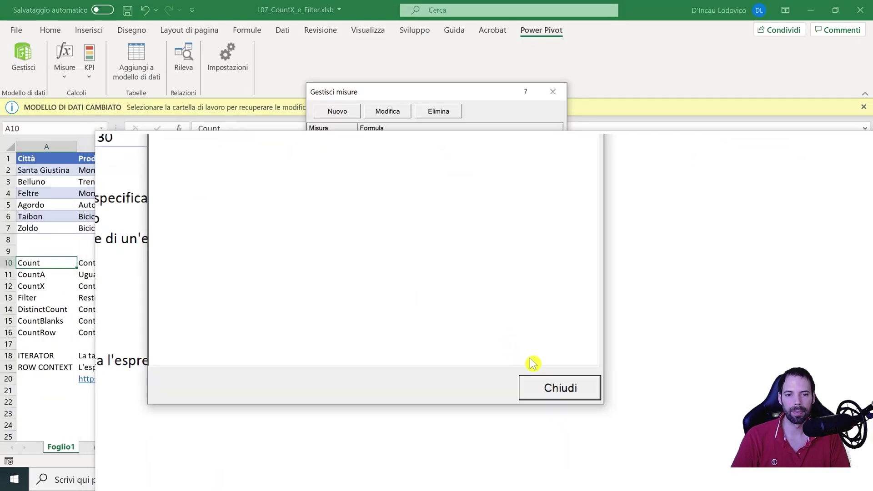
click(541, 372)
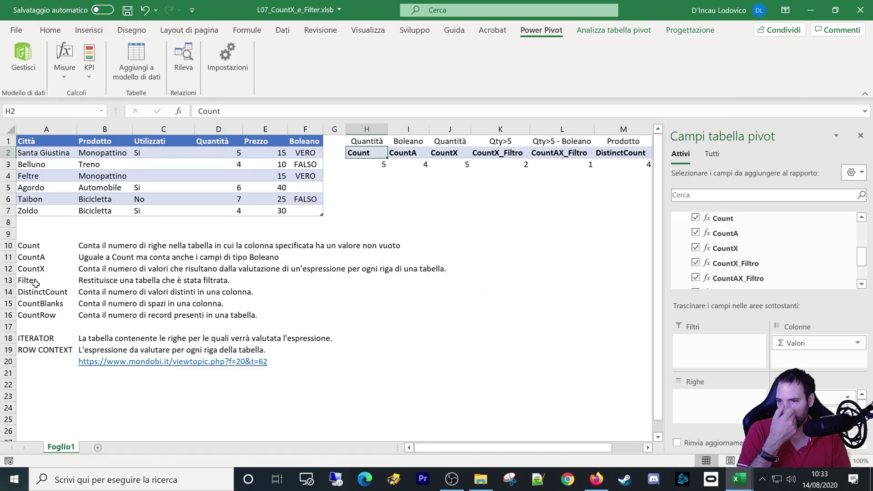
drag(38, 258, 41, 268)
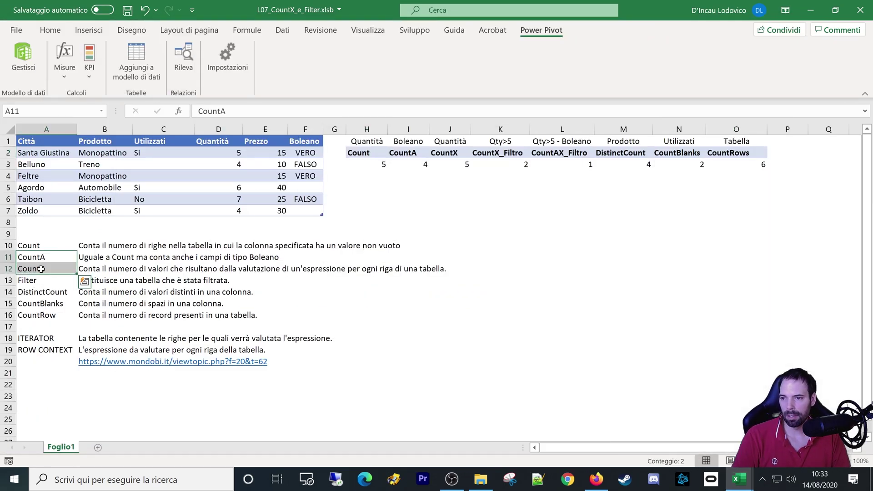
click(28, 272)
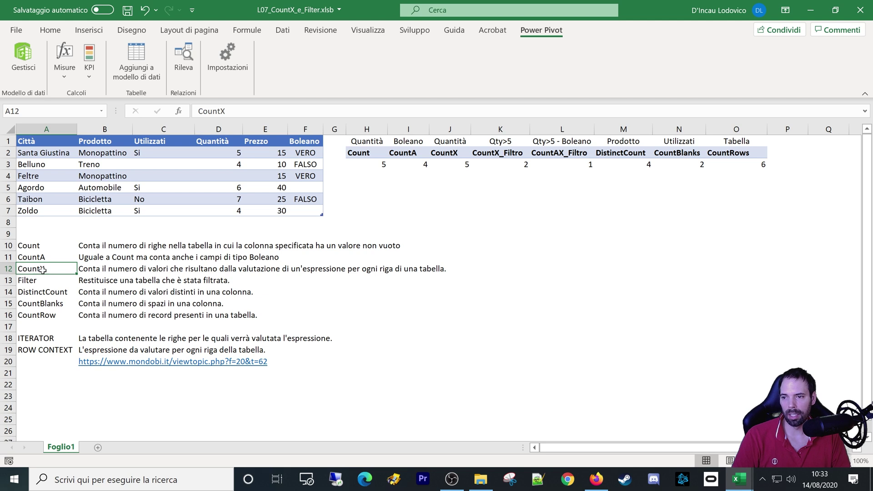
drag(30, 277, 30, 282)
click(29, 292)
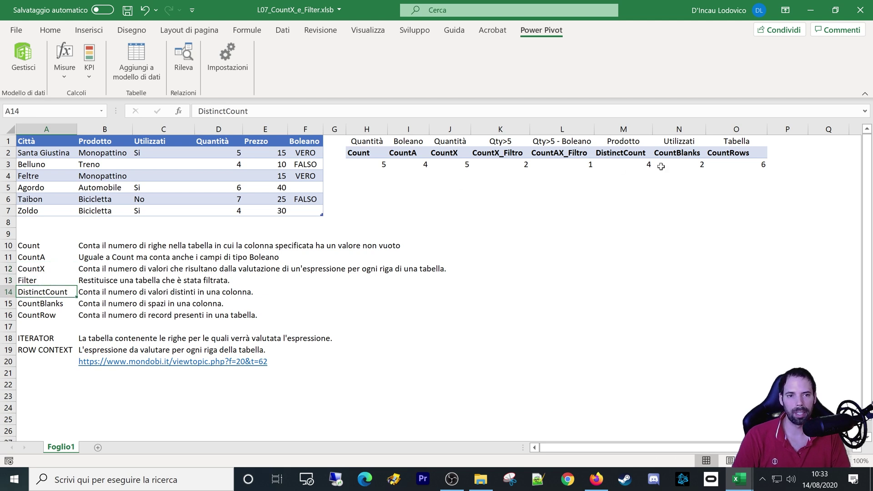
click(619, 151)
click(620, 143)
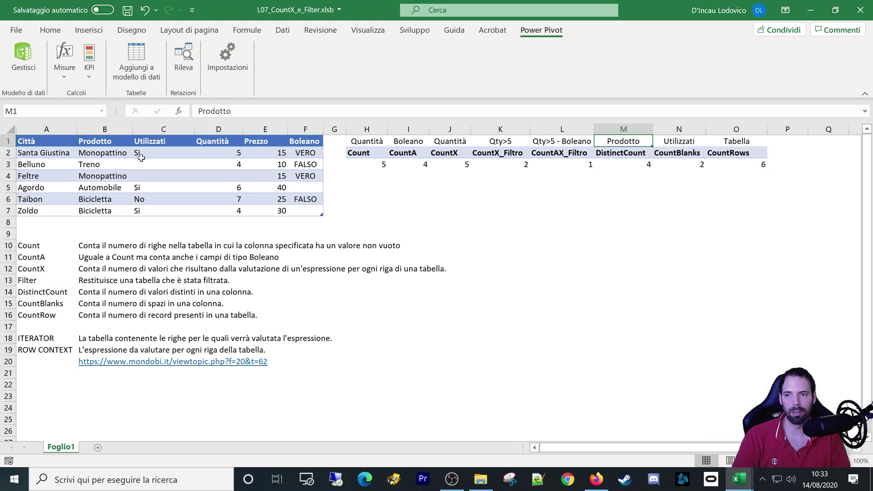
click(104, 139)
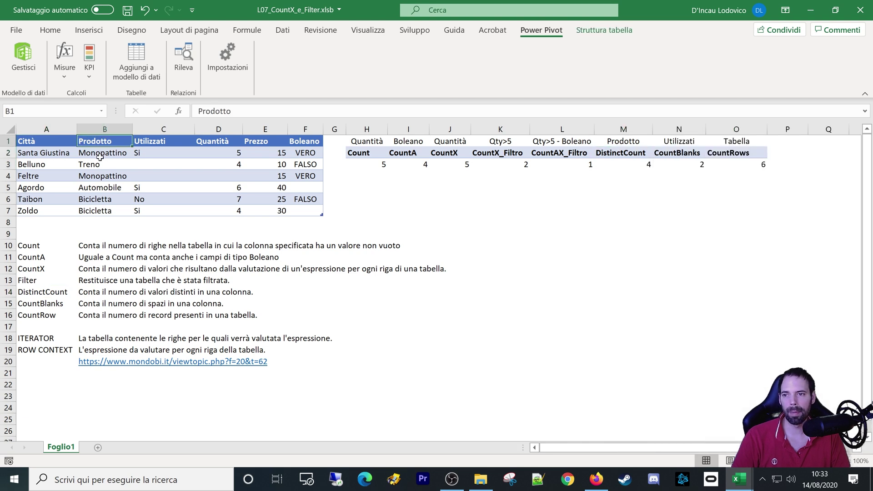
click(100, 156)
ctrl+click(95, 180)
ctrl+click(93, 199)
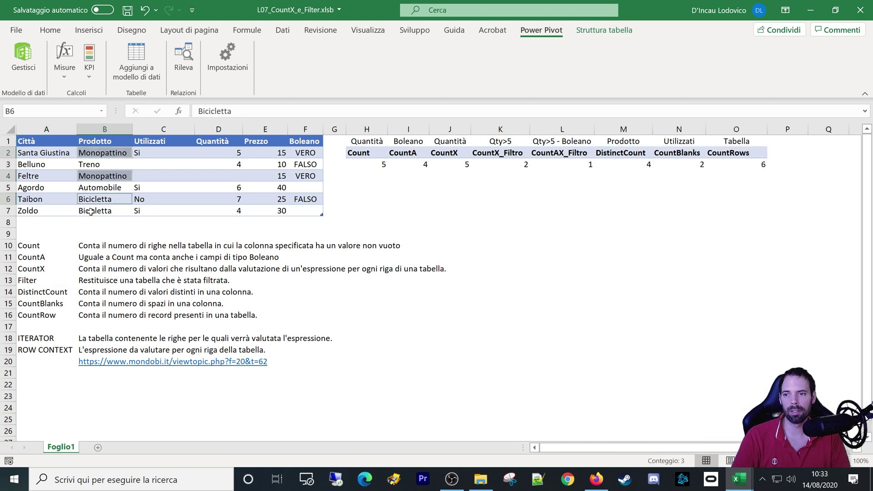
ctrl+click(91, 212)
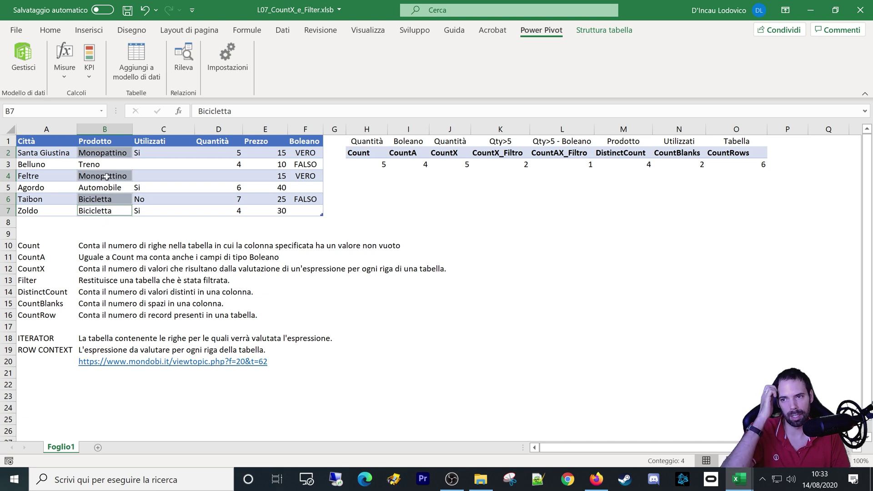
Fill the Monopattino cells B2 and B4 with yellow.
click(88, 153)
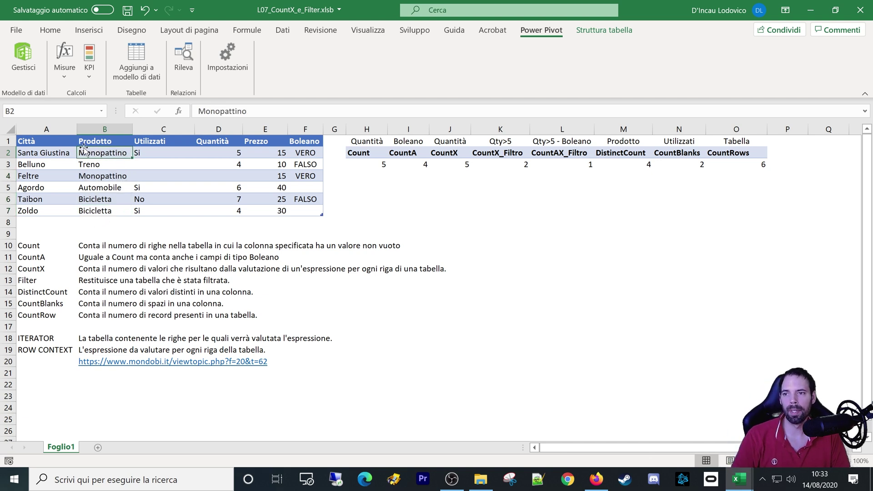
click(50, 30)
click(148, 72)
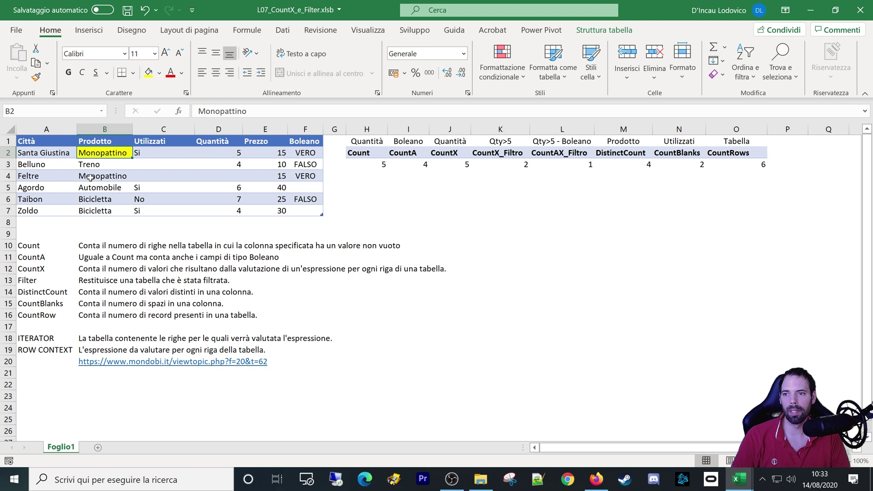
click(90, 177)
click(148, 73)
Fill the Bicicletta cells B6:B7 with light orange.
click(94, 199)
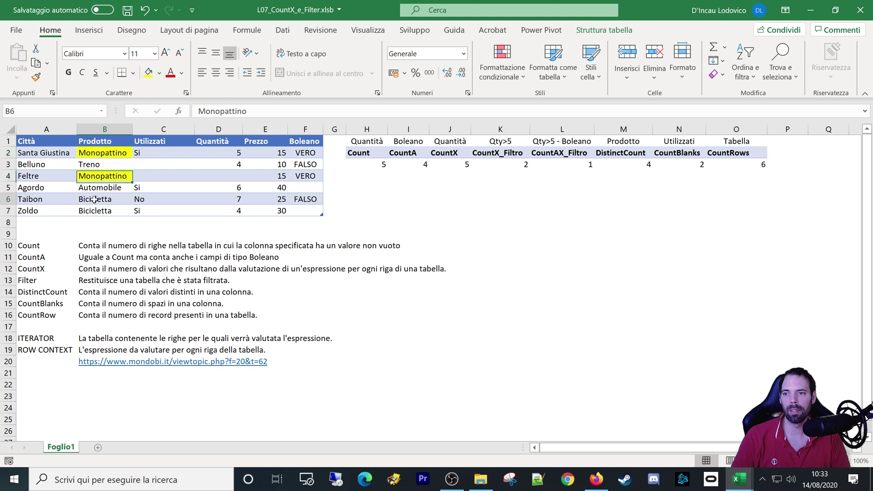
drag(94, 198, 94, 210)
click(160, 72)
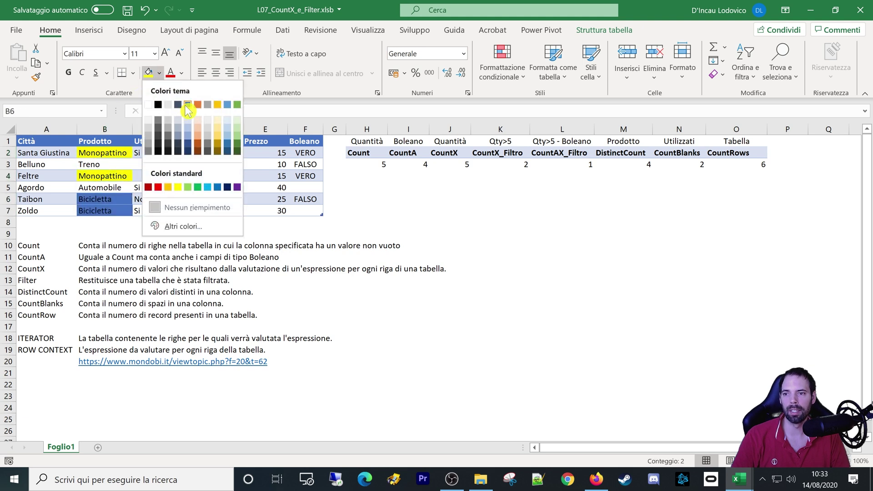
click(198, 129)
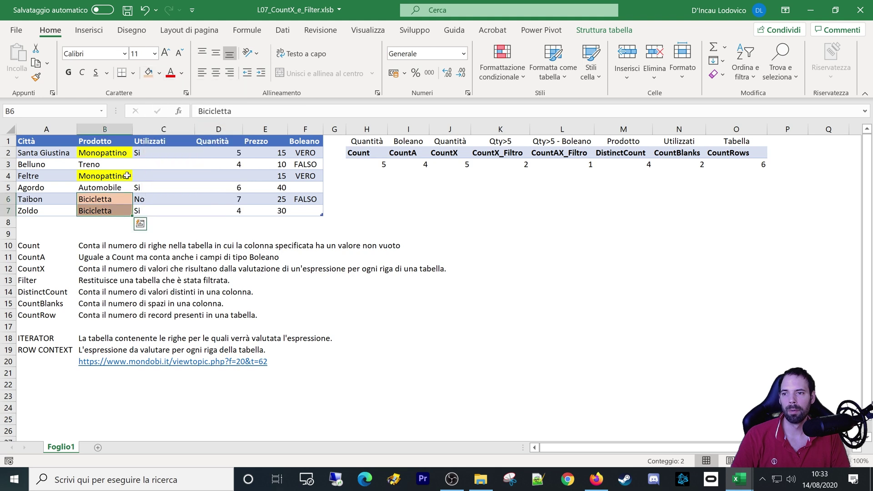
Select the product names B2:B7 and go through the repeated products.
drag(103, 155, 109, 210)
click(103, 153)
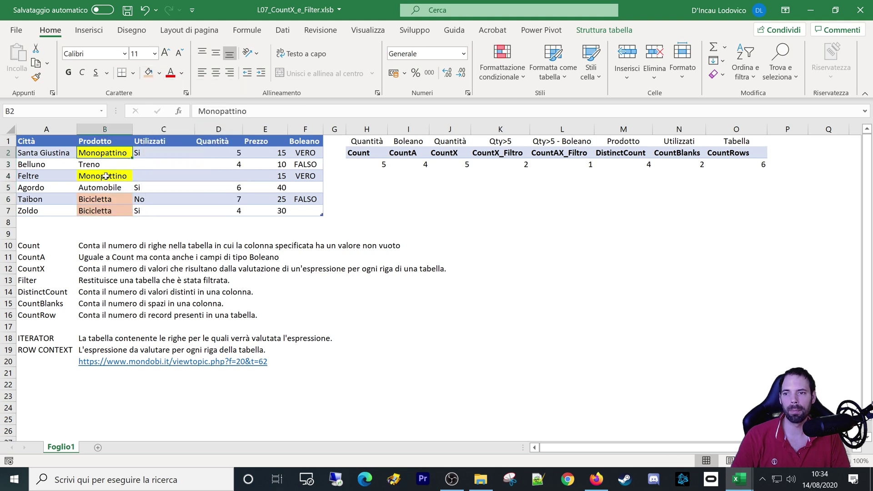
click(101, 176)
click(101, 210)
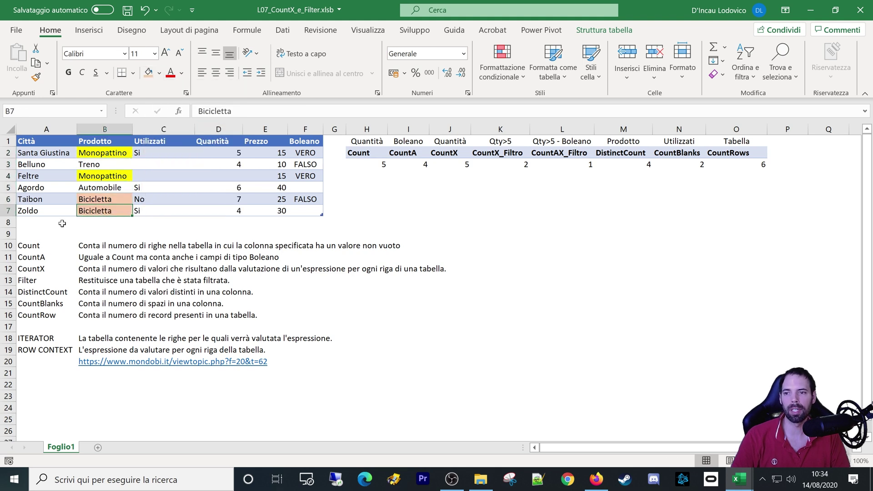
drag(101, 155, 97, 213)
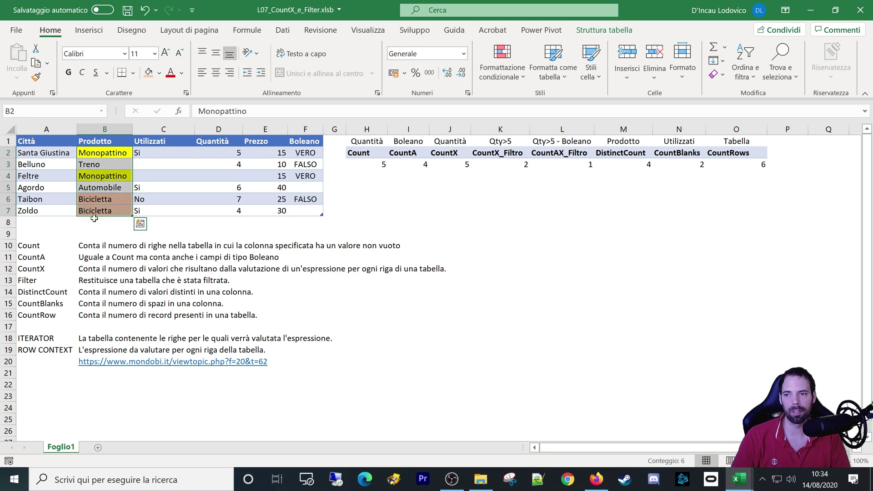
click(629, 164)
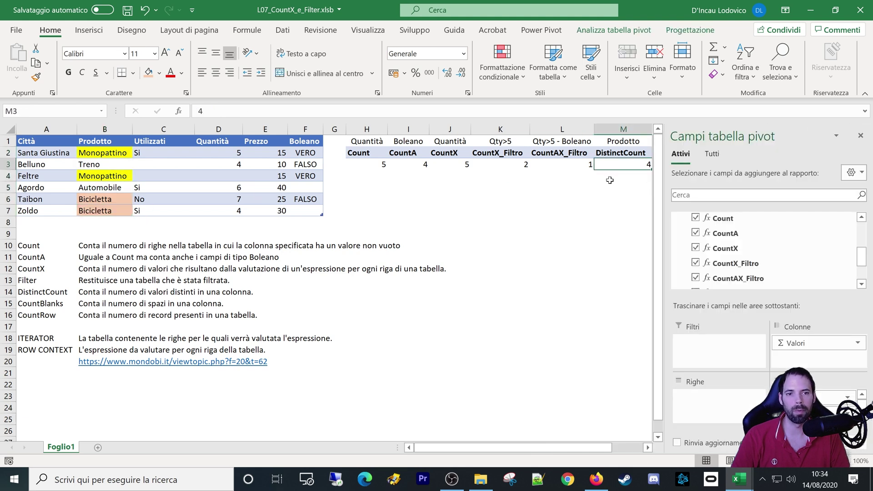
click(541, 30)
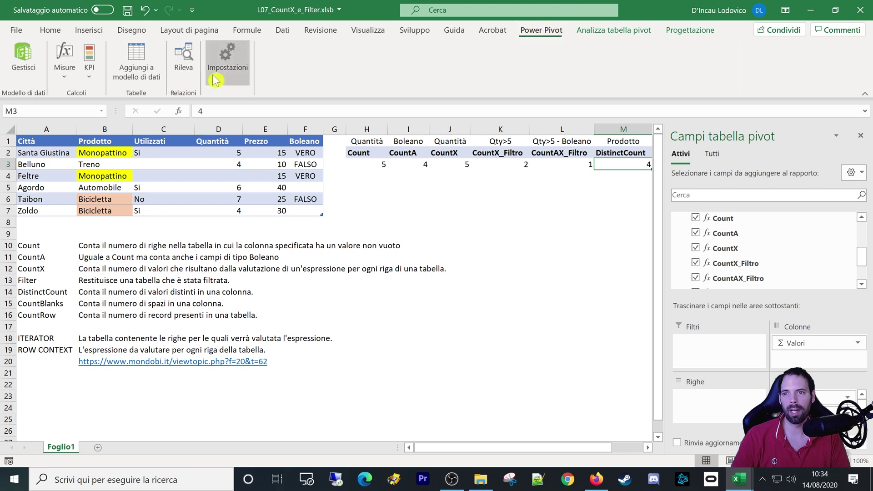
click(65, 59)
click(77, 111)
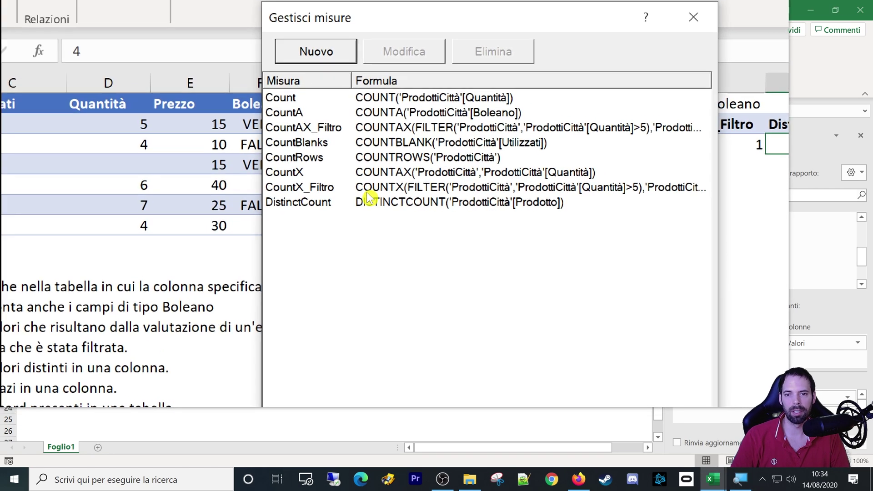
click(416, 198)
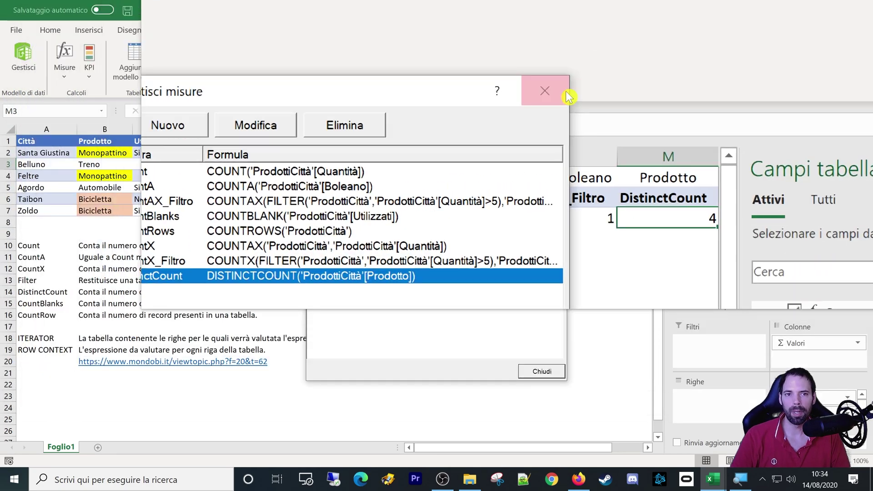
click(559, 93)
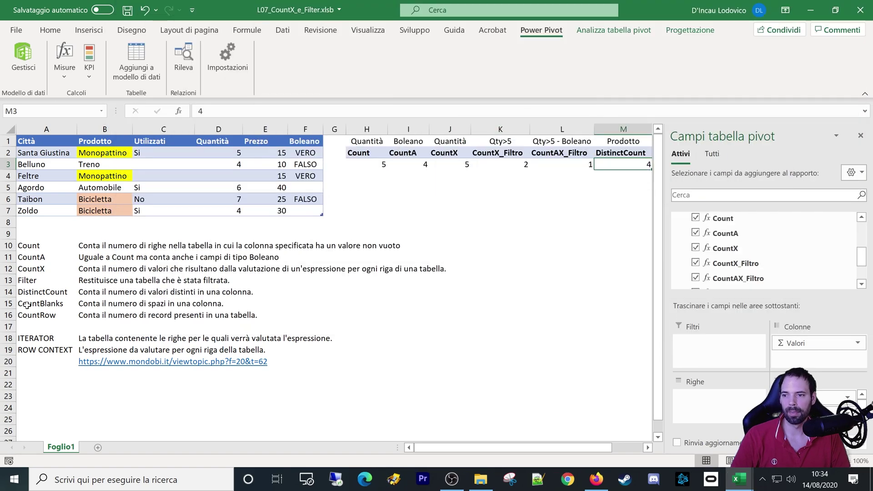
click(27, 305)
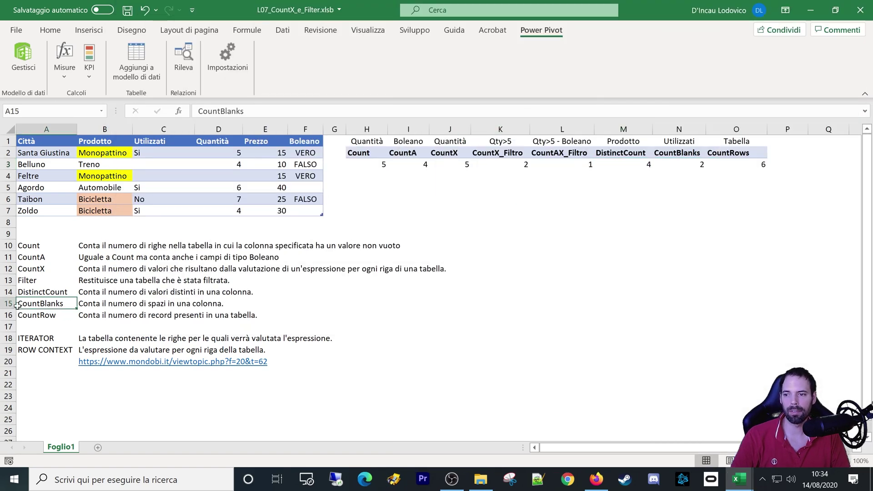
click(23, 245)
click(24, 257)
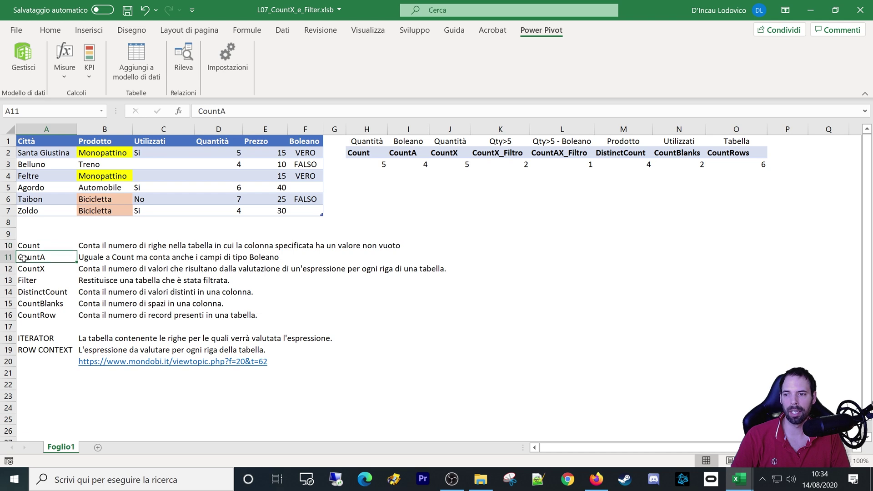
drag(86, 305, 225, 303)
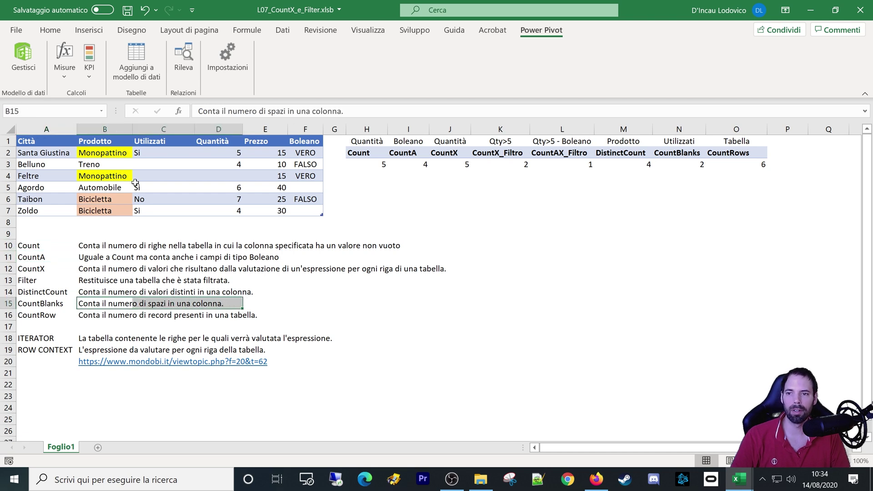
click(157, 133)
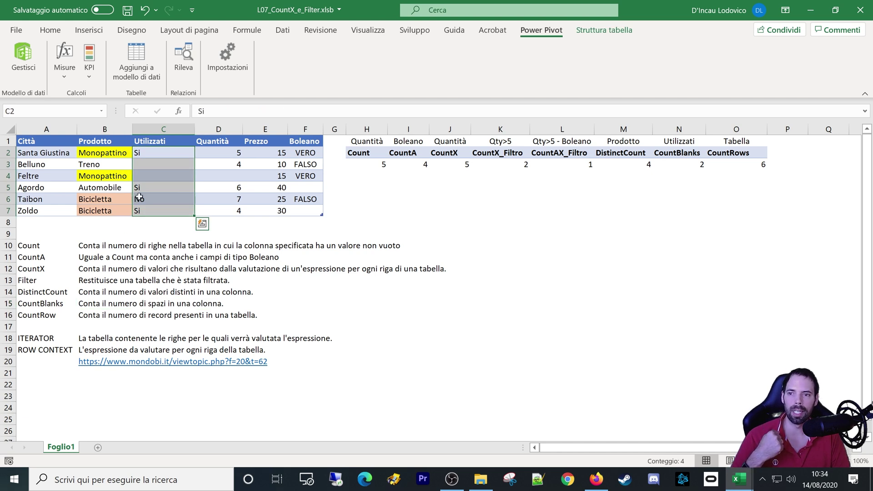
drag(152, 164, 152, 177)
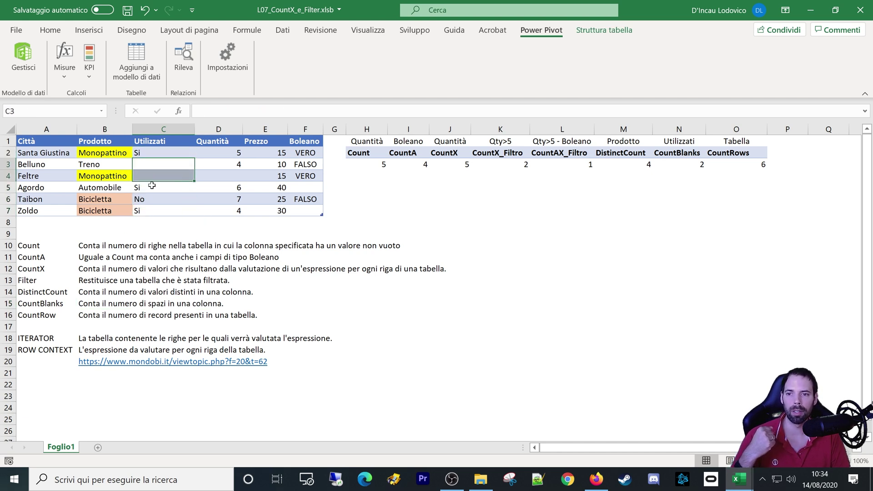
click(226, 143)
click(218, 176)
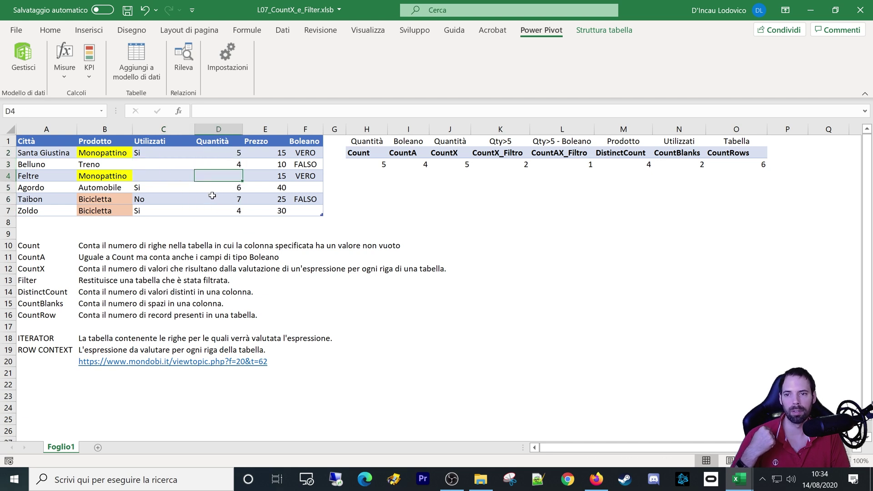
drag(30, 259, 35, 248)
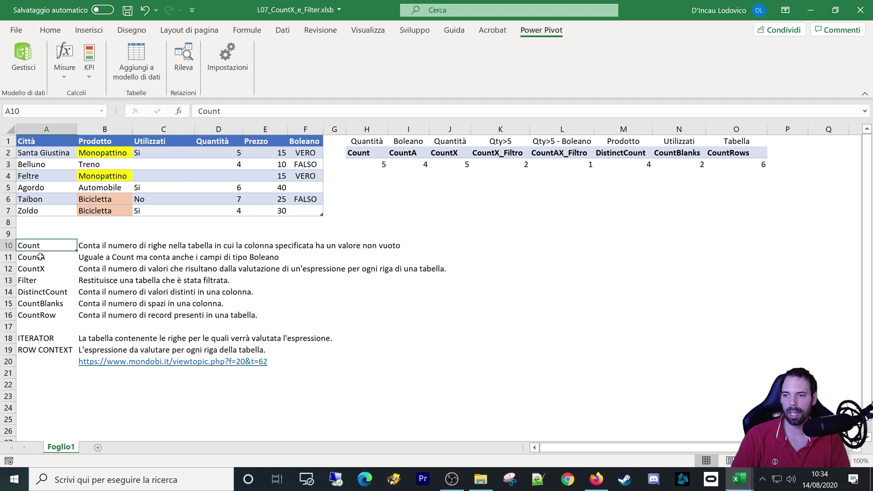
ctrl+click(34, 305)
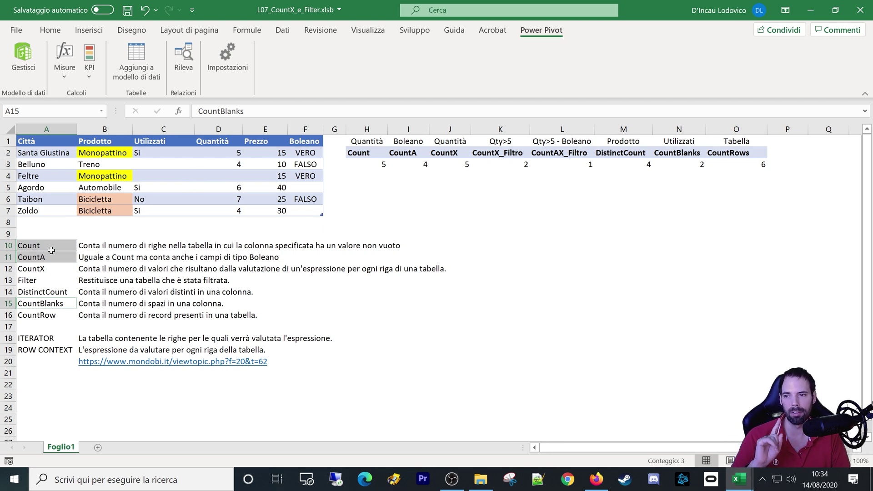
click(20, 260)
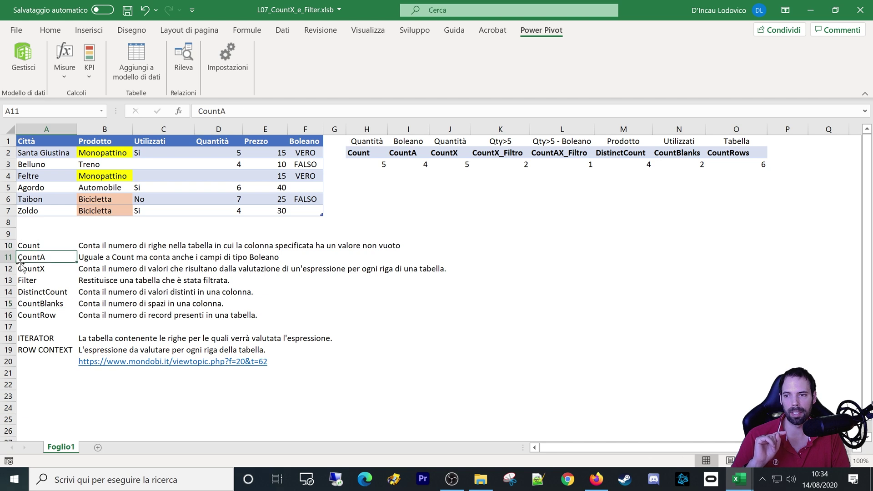
click(310, 135)
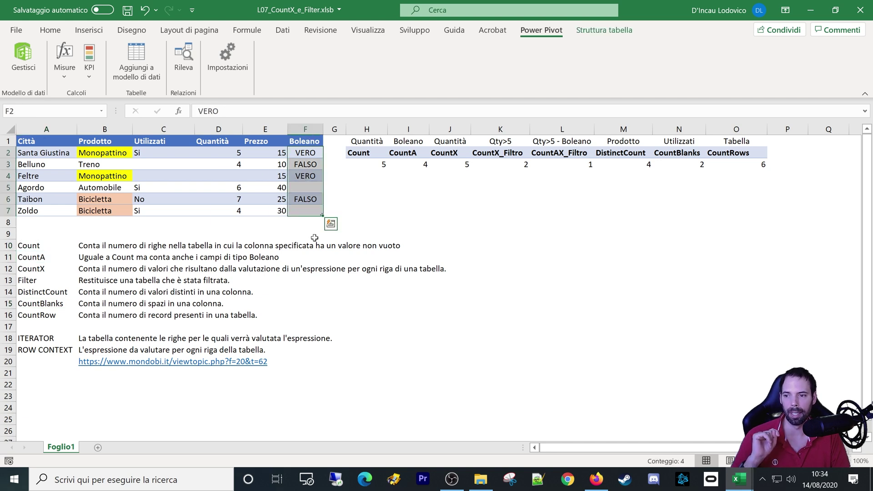
click(667, 168)
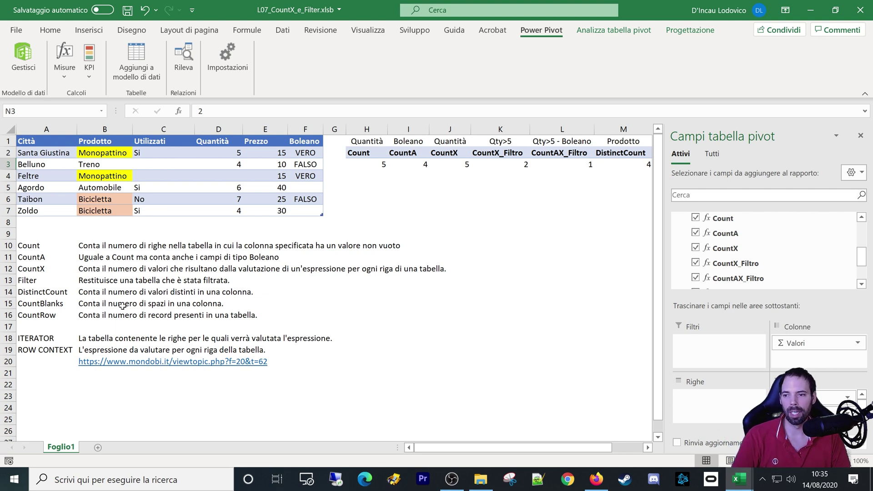
click(28, 316)
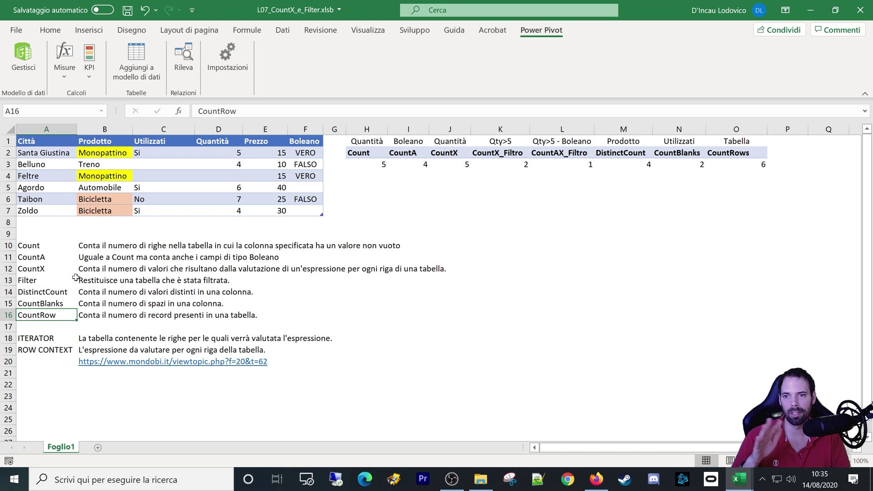
click(15, 168)
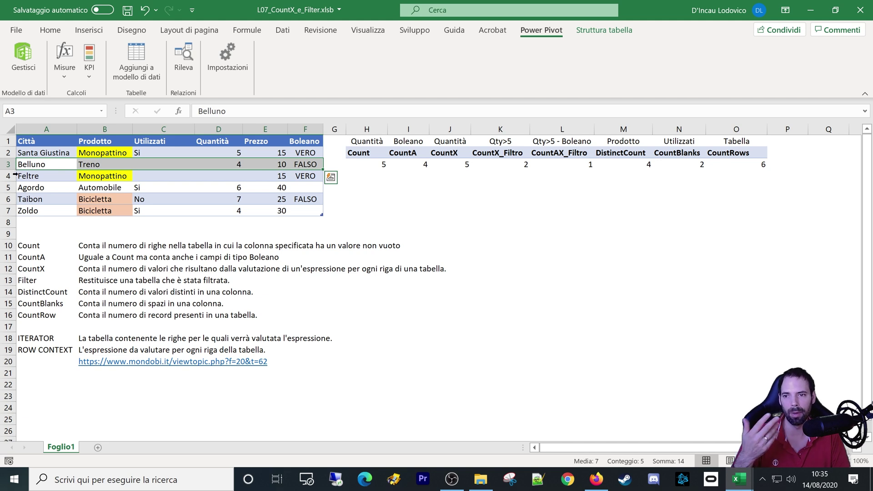
click(764, 164)
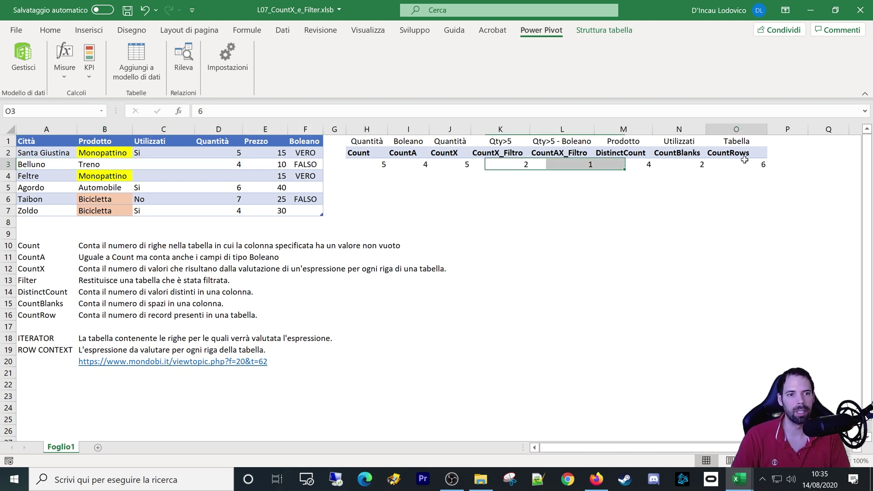
click(861, 135)
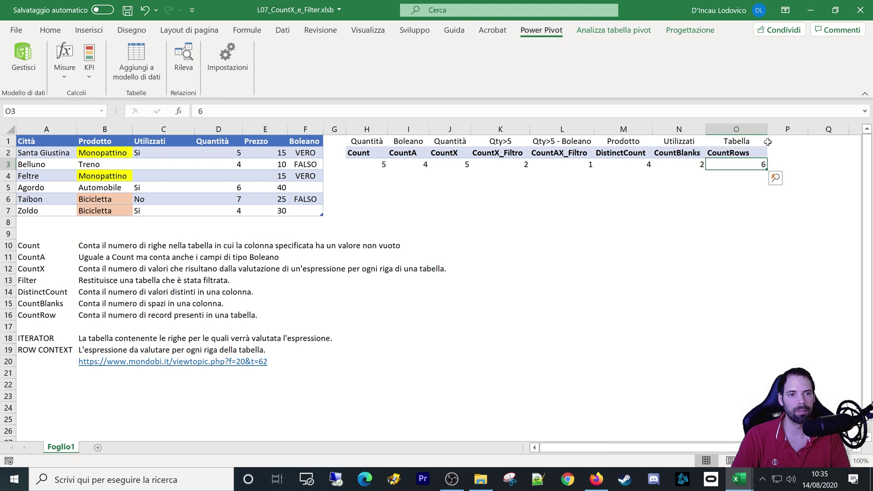
click(730, 148)
click(722, 167)
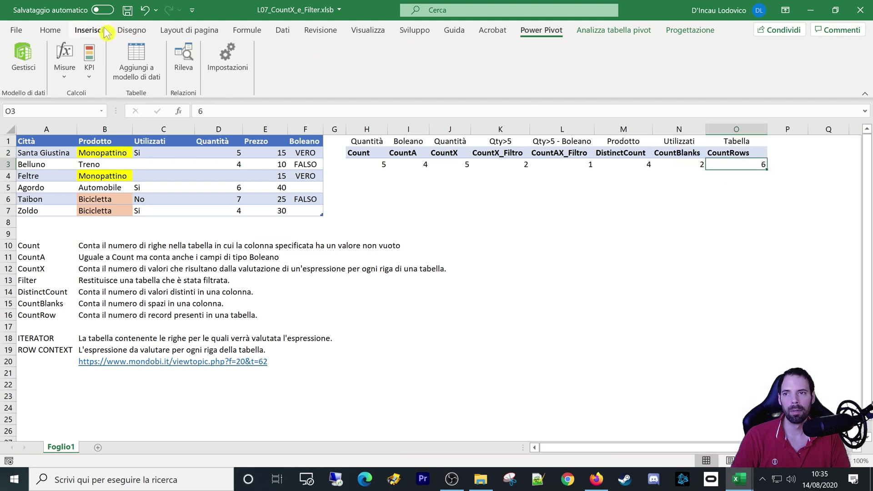
click(62, 81)
click(82, 115)
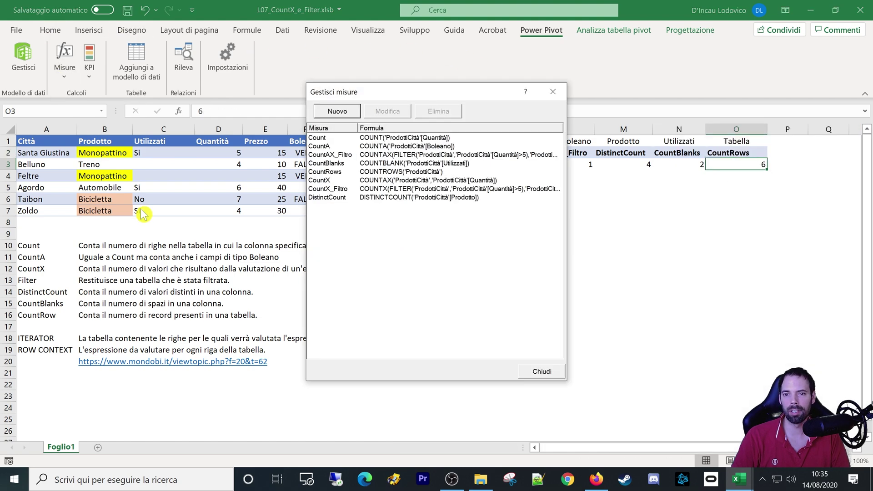
click(350, 176)
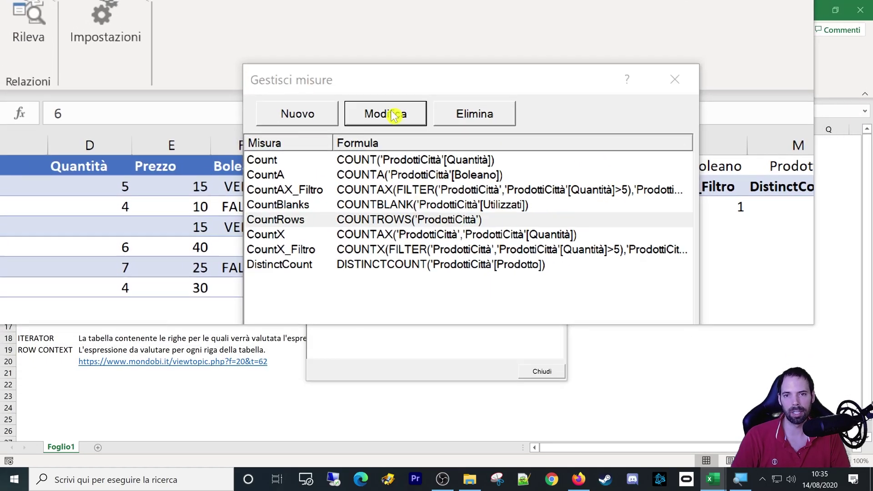
click(366, 66)
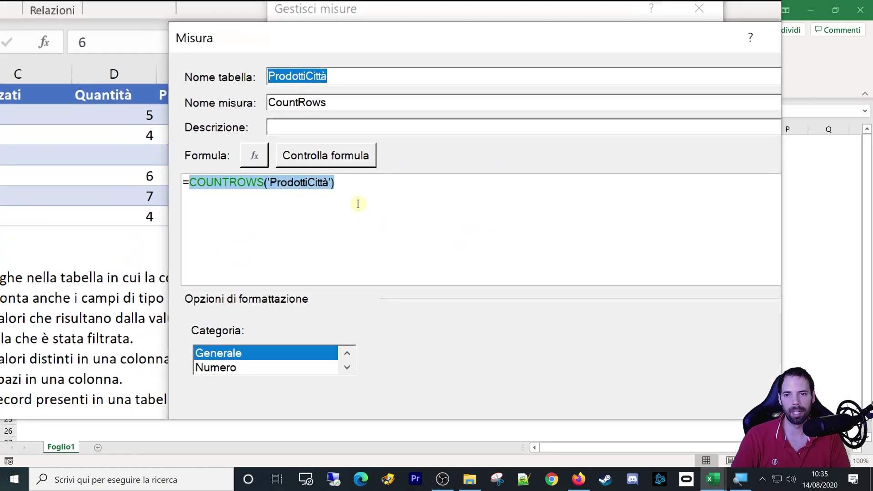
drag(334, 182, 288, 182)
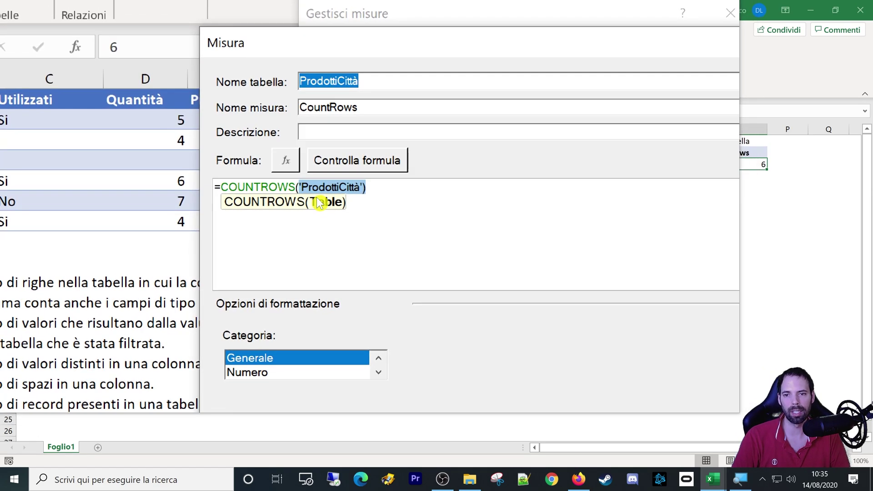
drag(368, 189, 223, 195)
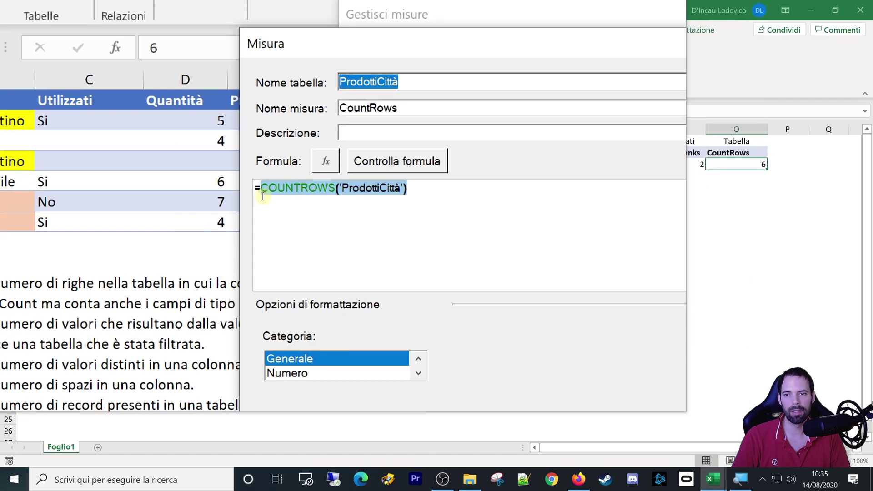
click(450, 195)
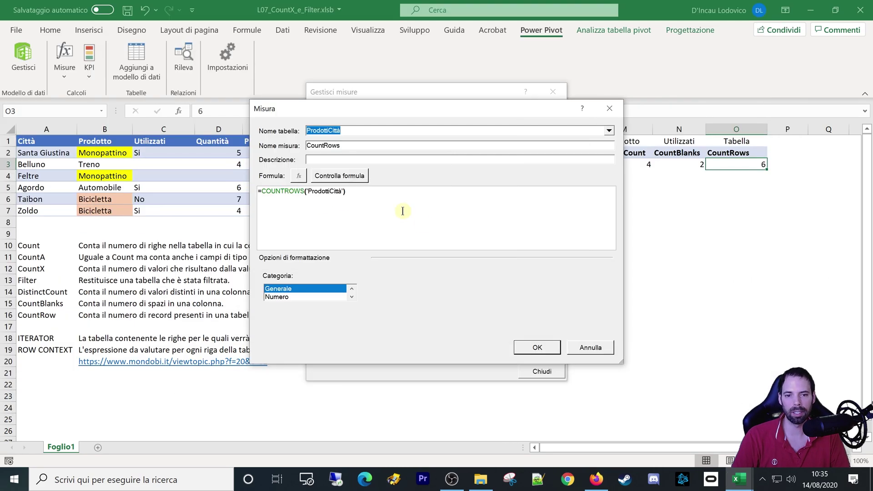
click(536, 348)
Close the measures list and show the pivot field list from the pivot's shortcut menu.
click(542, 372)
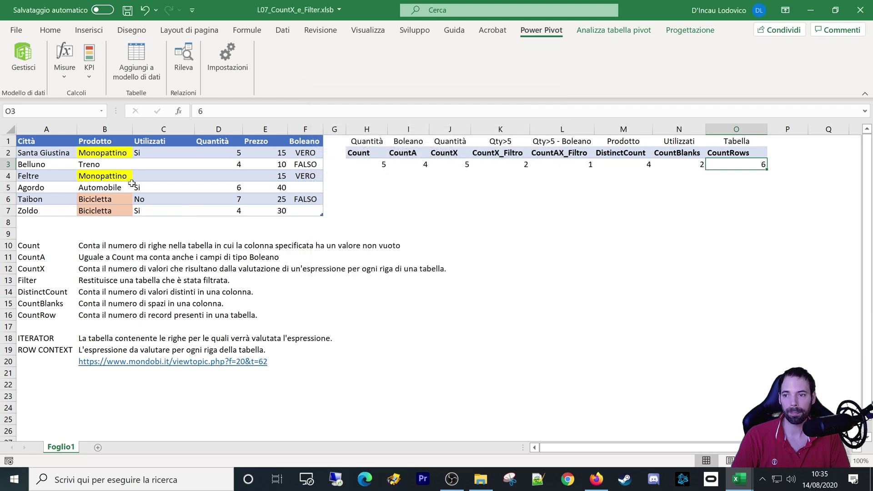
click(87, 177)
click(52, 294)
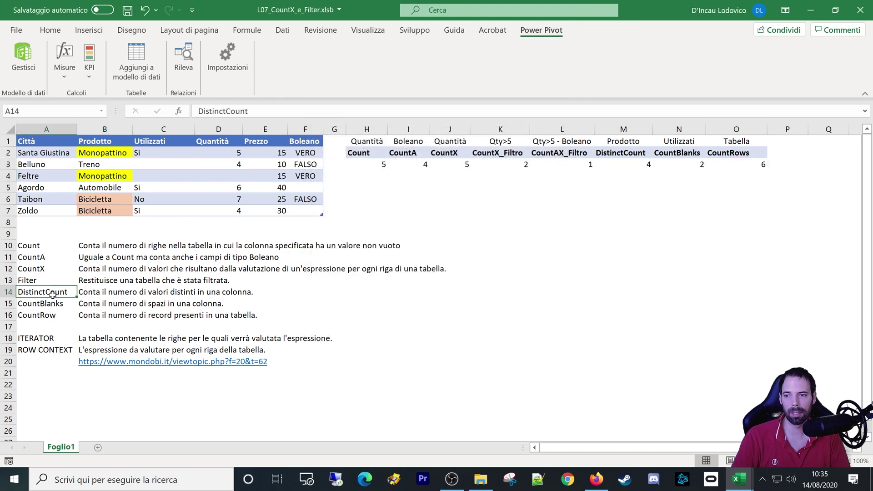
right_click(475, 164)
click(541, 416)
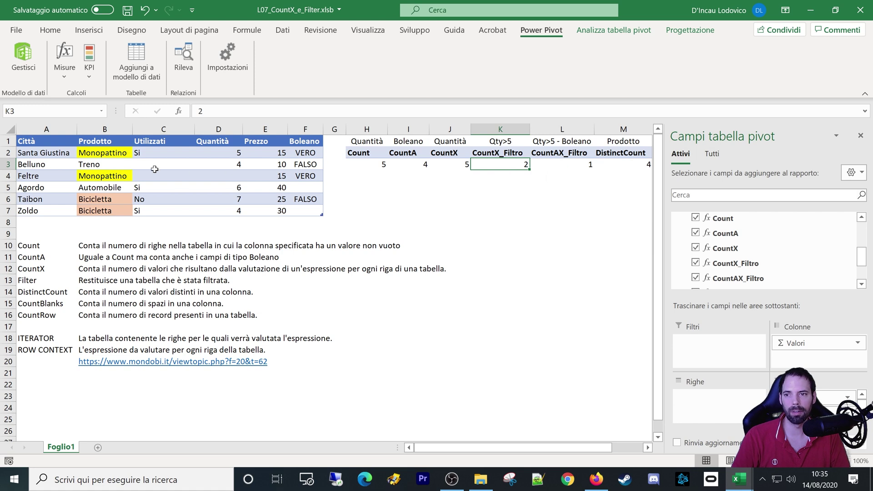
drag(860, 259, 861, 243)
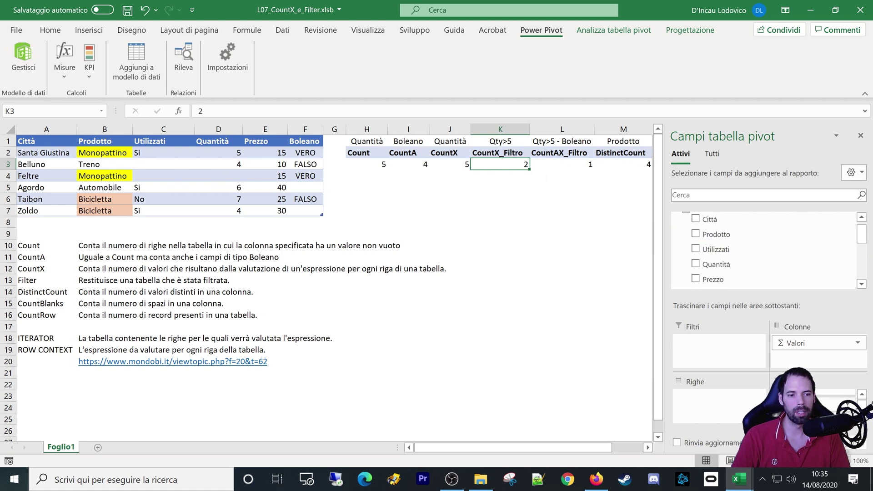
Add Prodotto to the pivot values and summarise it as Distinct Count.
click(695, 233)
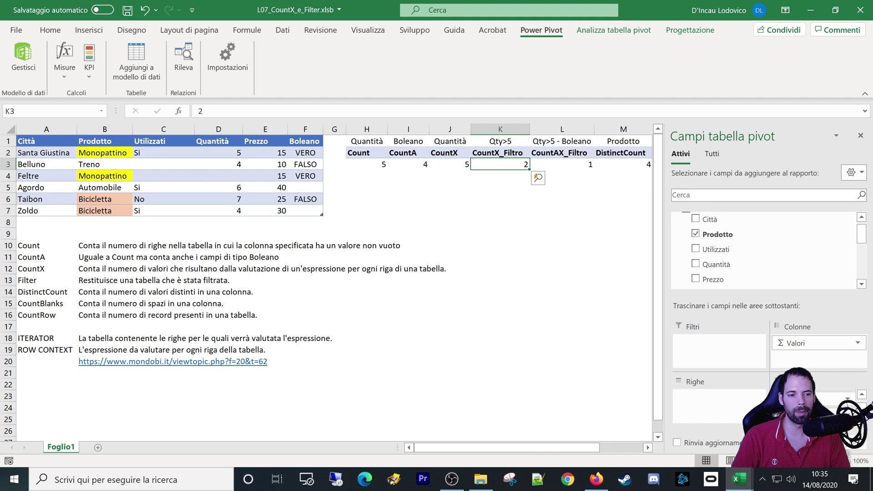
click(847, 390)
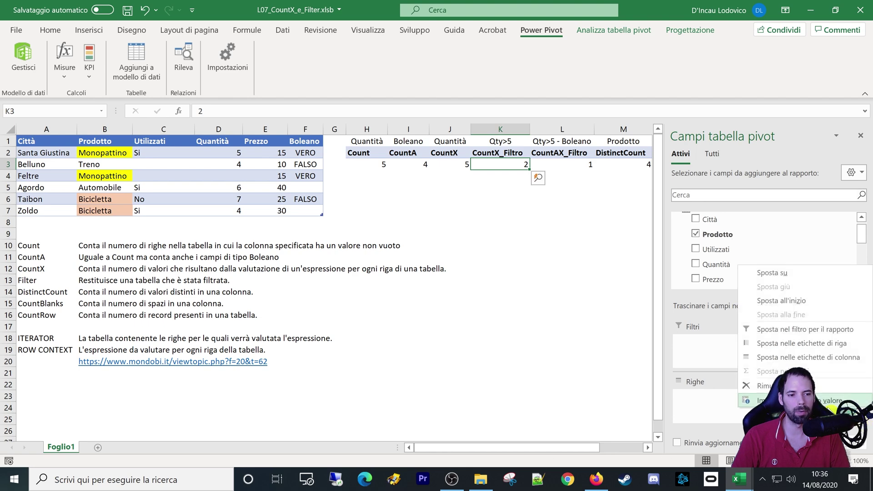
click(773, 402)
scroll(633, 275, down, 2)
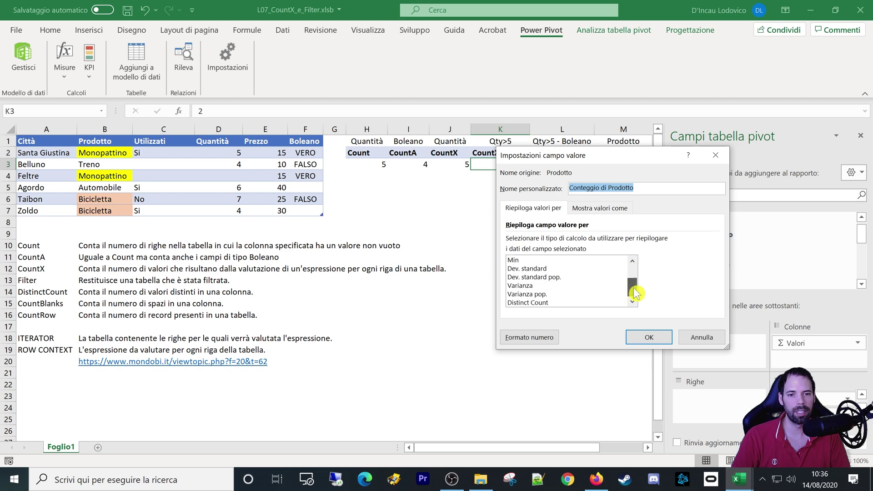
click(544, 303)
drag(605, 155, 533, 143)
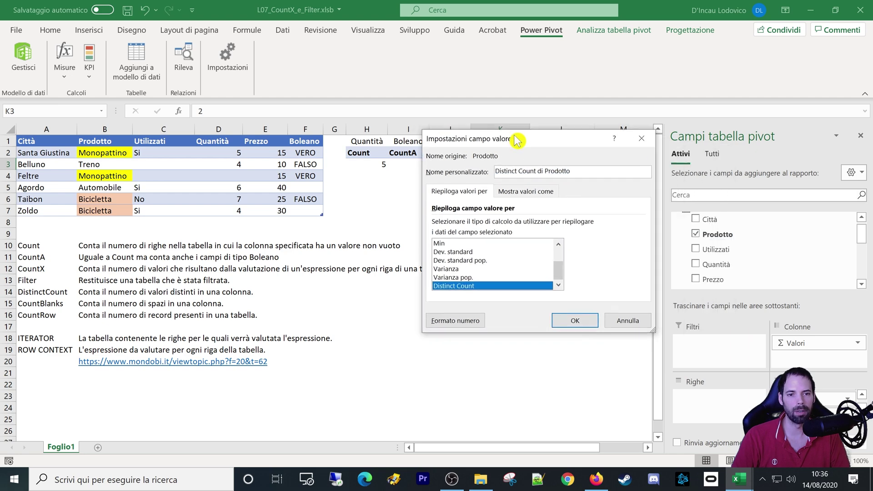
click(582, 325)
drag(581, 448, 628, 457)
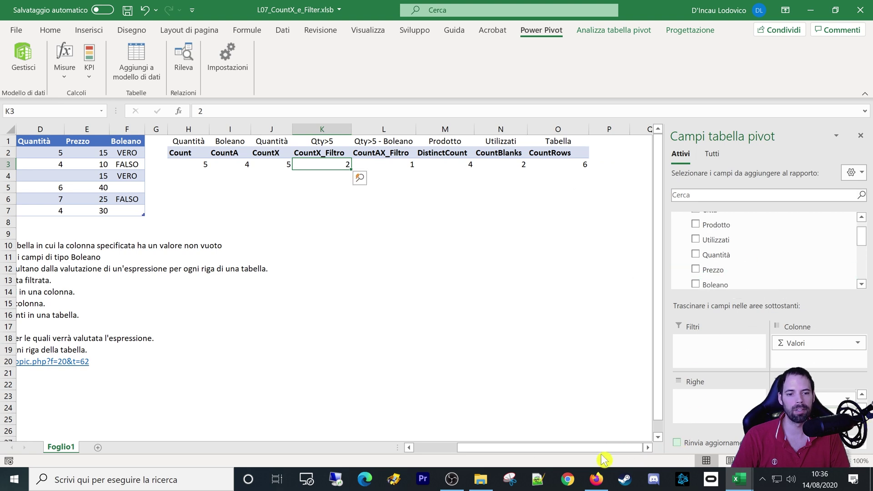
drag(605, 448, 562, 447)
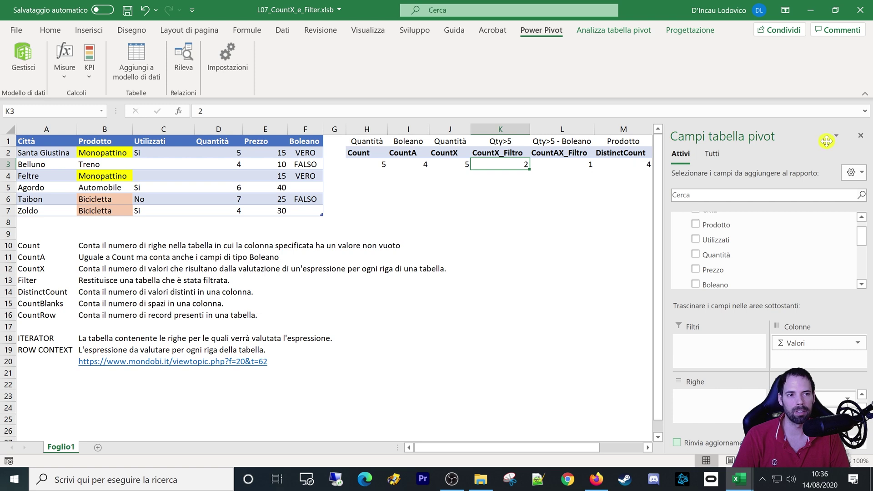
click(860, 135)
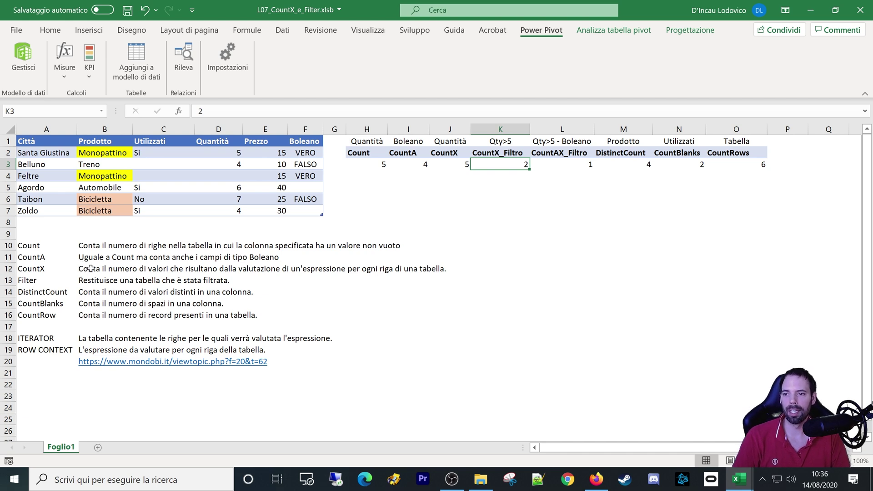
click(45, 257)
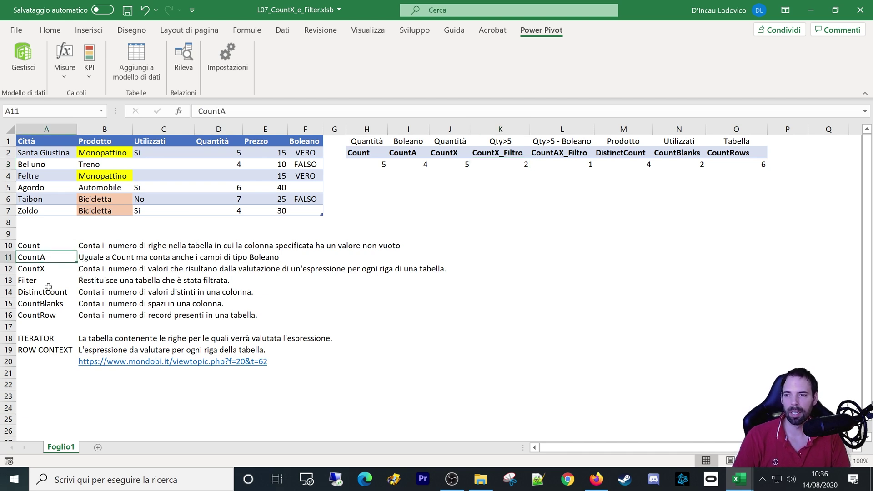
click(37, 271)
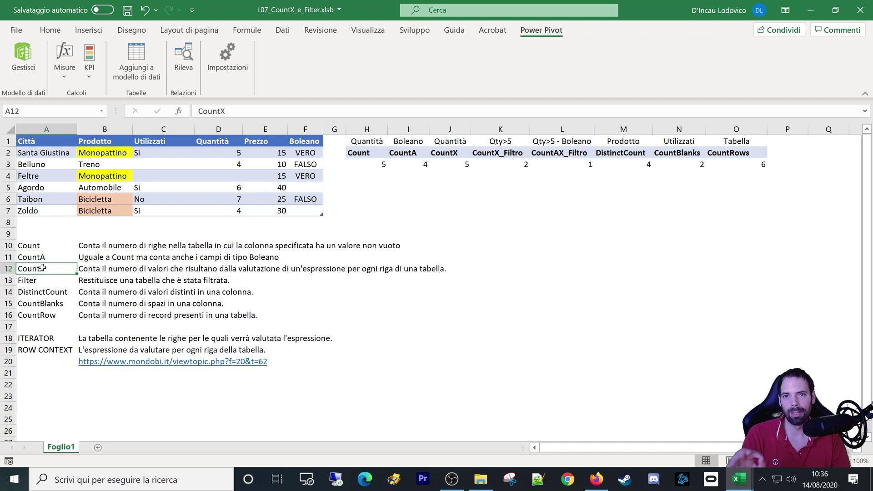
drag(446, 155, 447, 166)
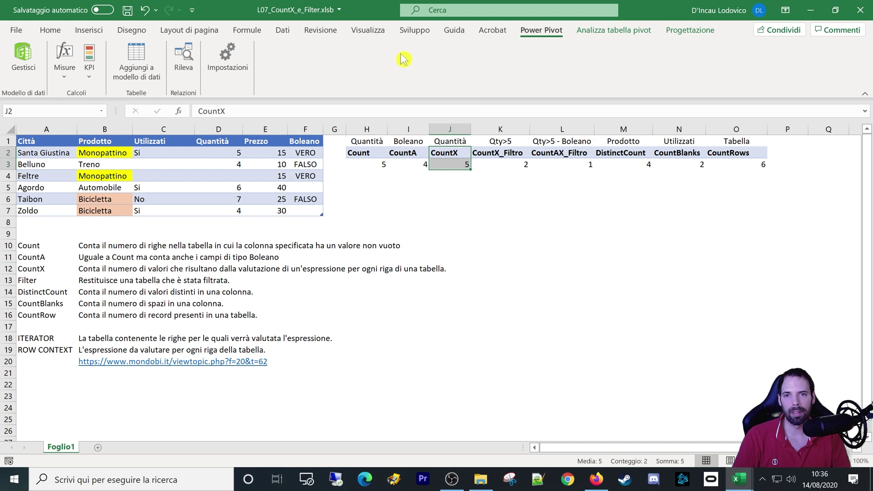
click(65, 63)
click(79, 114)
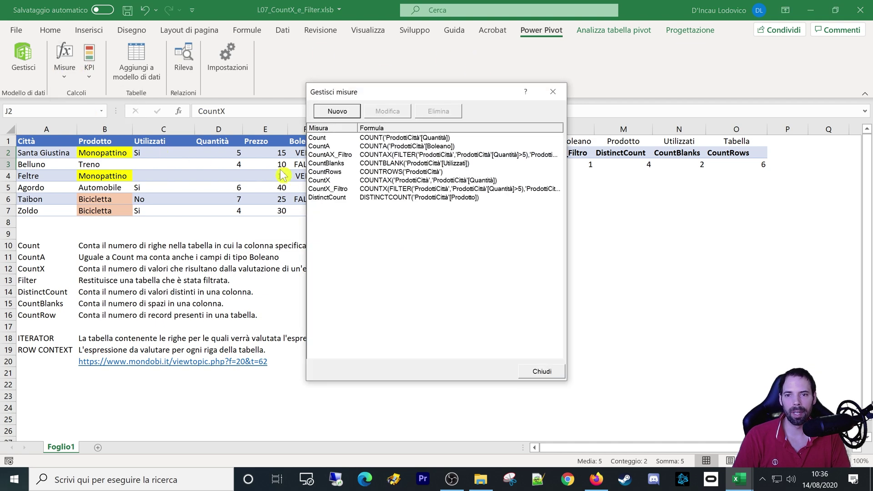
click(338, 181)
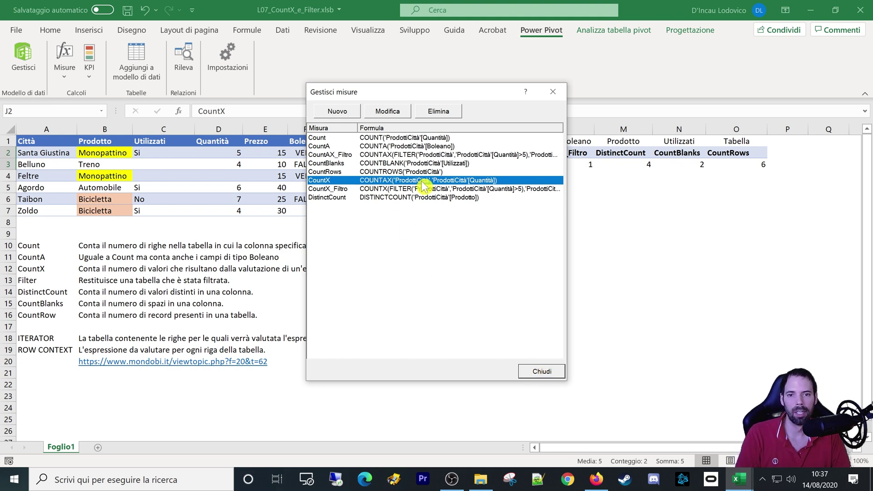
click(542, 371)
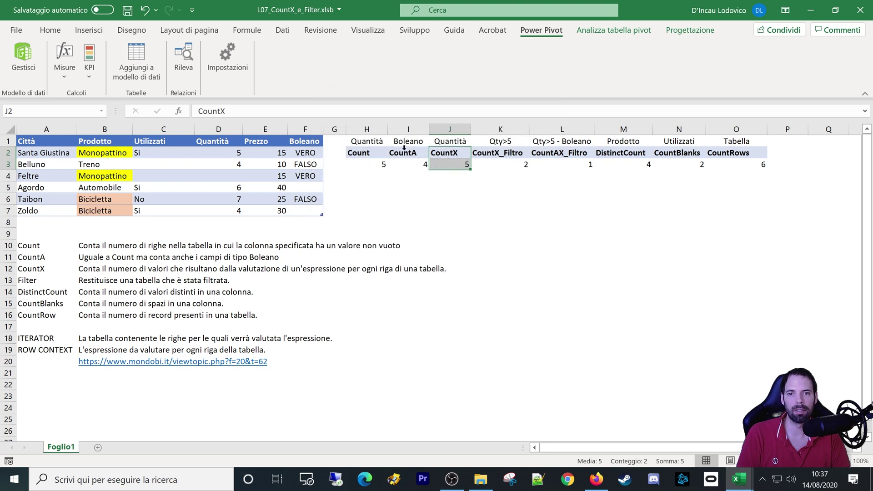
click(368, 144)
click(446, 143)
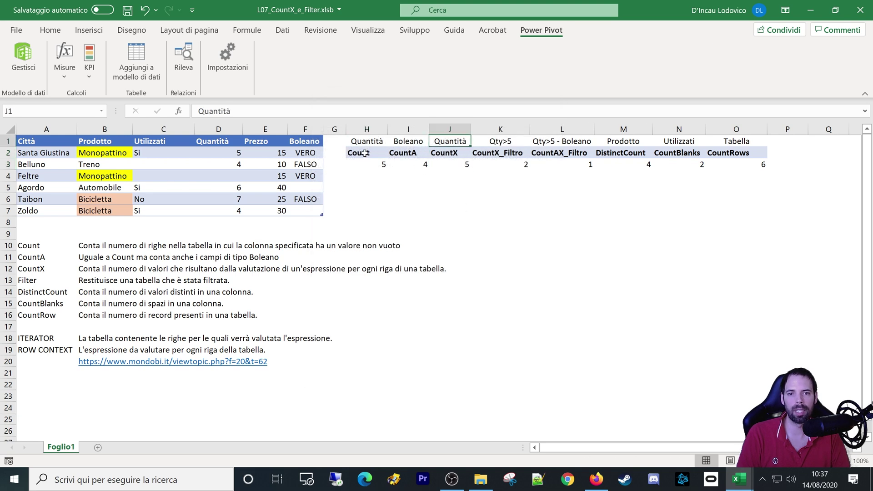
click(365, 153)
click(443, 145)
click(416, 184)
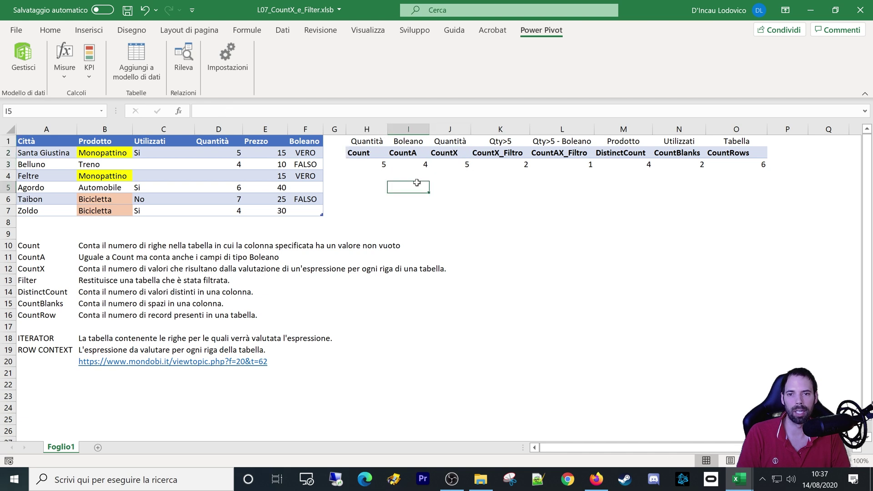
click(358, 163)
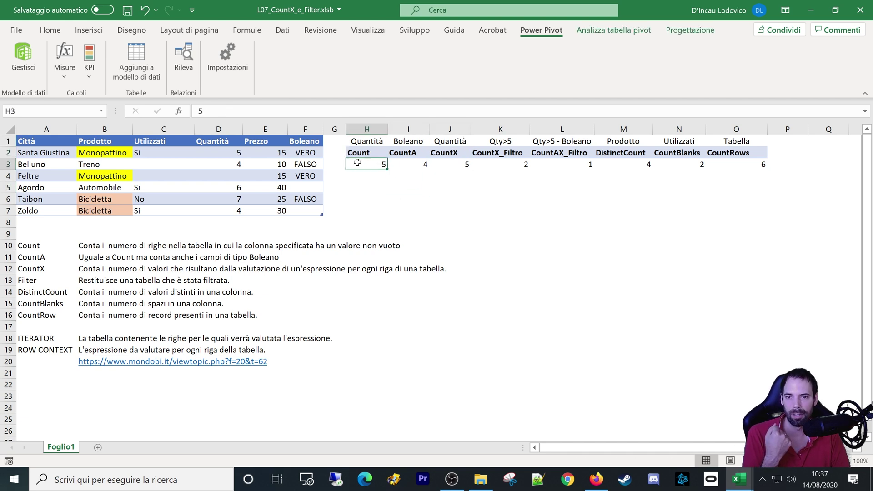
click(450, 221)
click(497, 268)
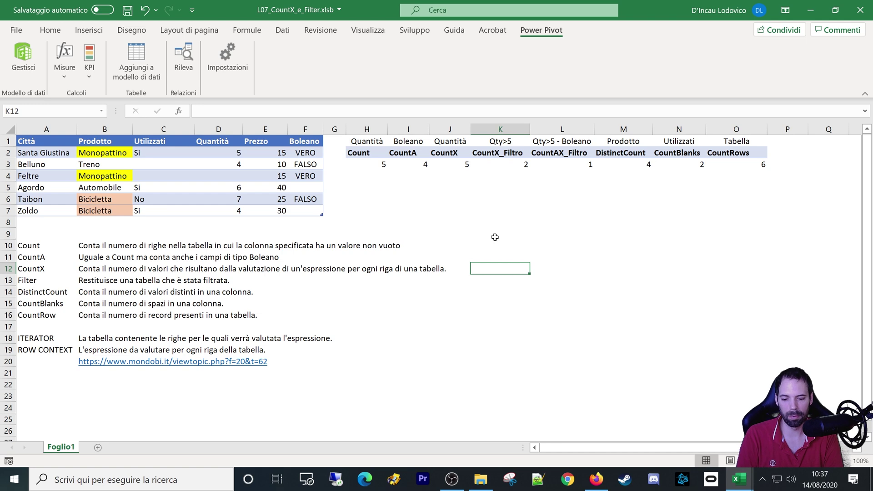
Enter count(tabella,campo) in K12 and countx(tabella,tabellacampo) in K13.
text(count(tabella,campo)
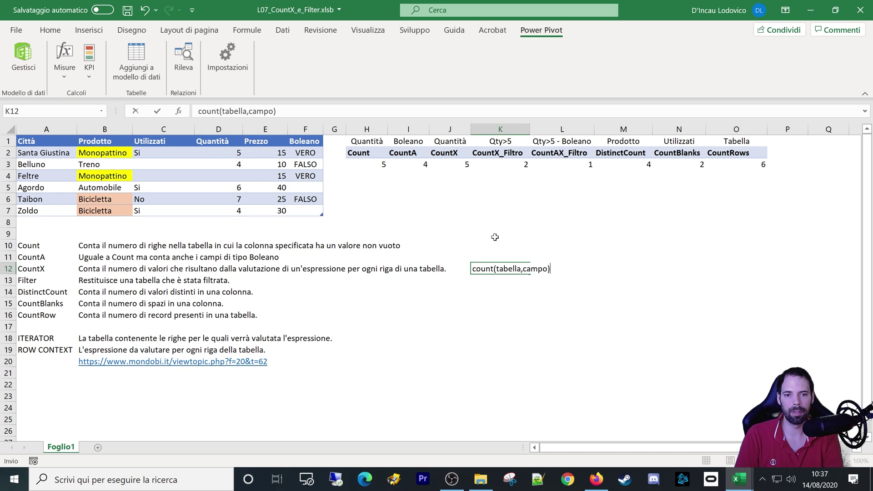
key(Return)
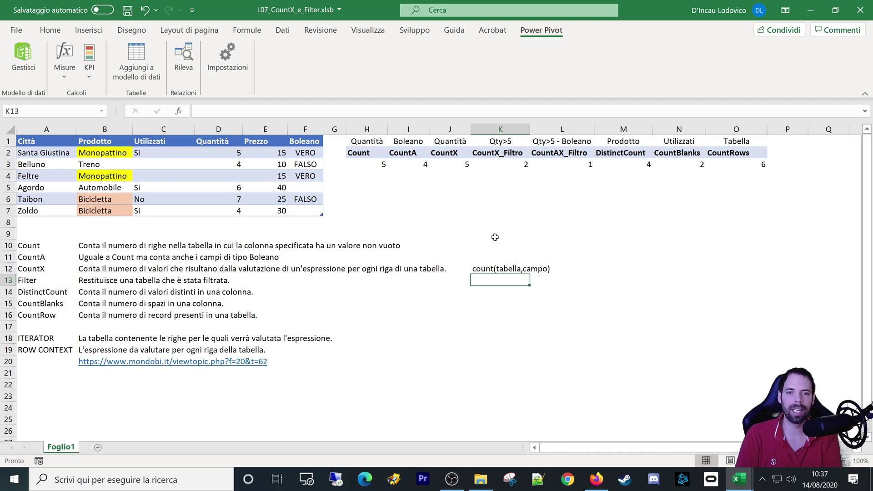
text(countx(tabella,)
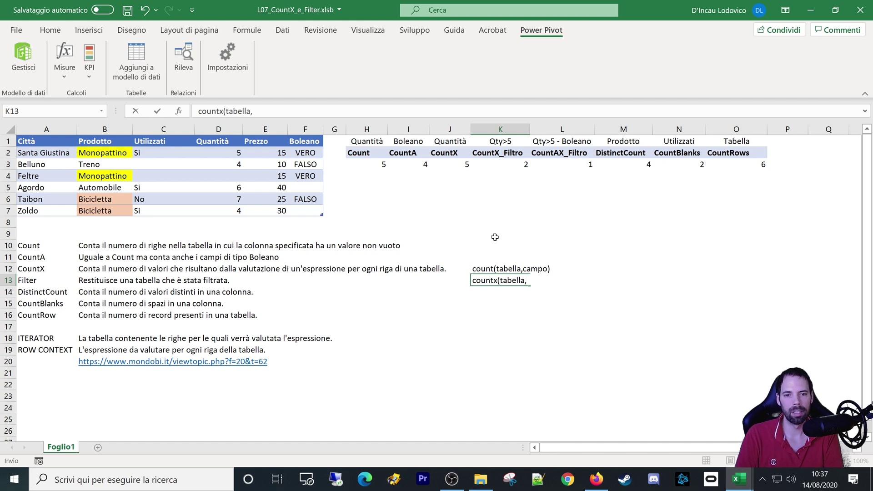
text(tabellacampo)
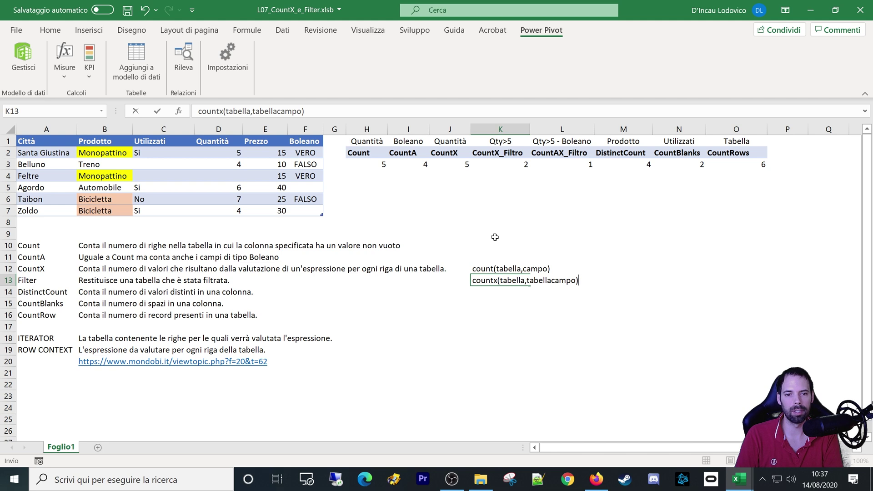
key(Return)
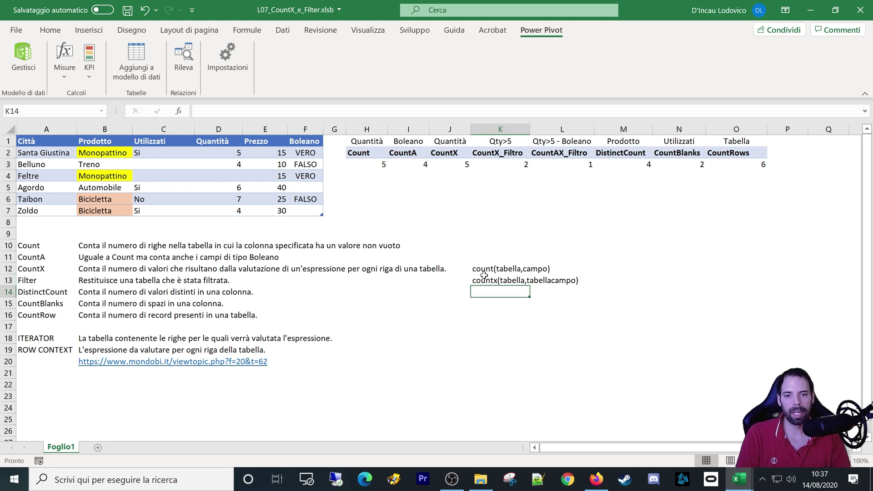
click(482, 279)
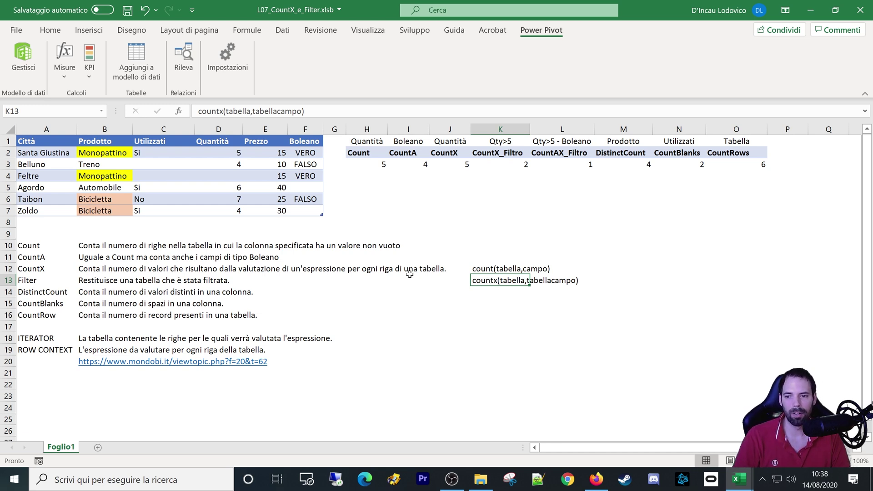
click(25, 340)
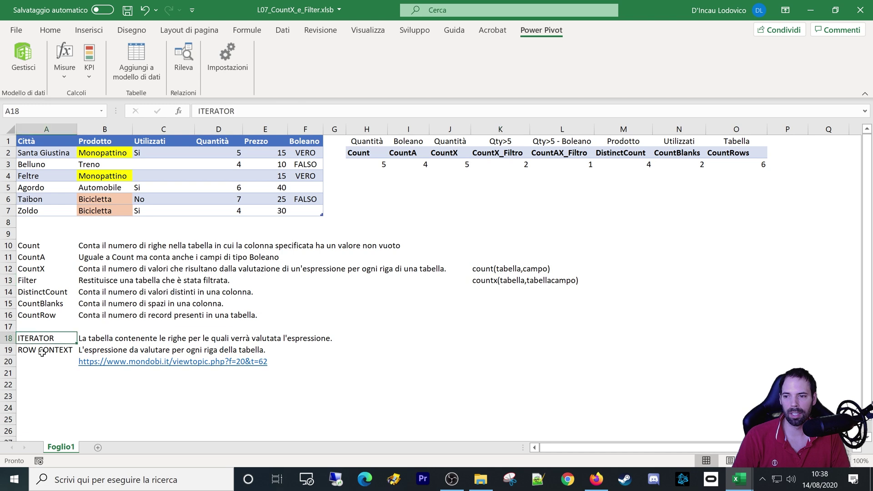
click(45, 355)
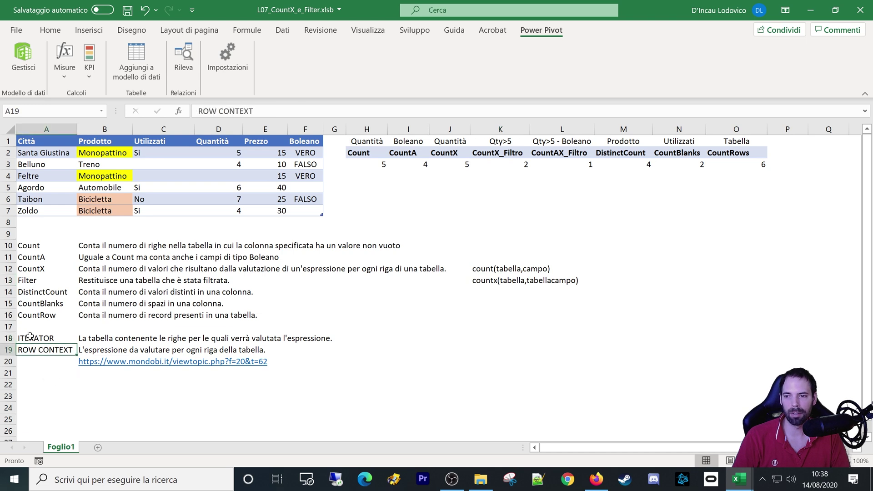
click(36, 283)
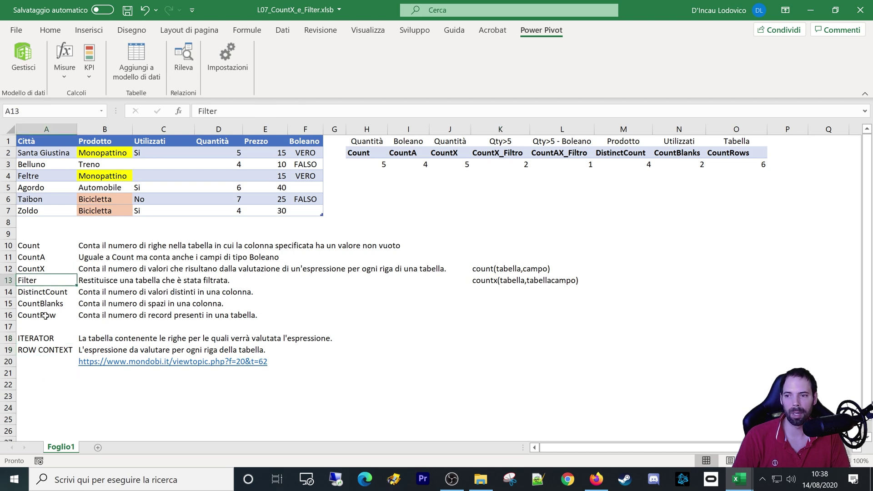
click(31, 337)
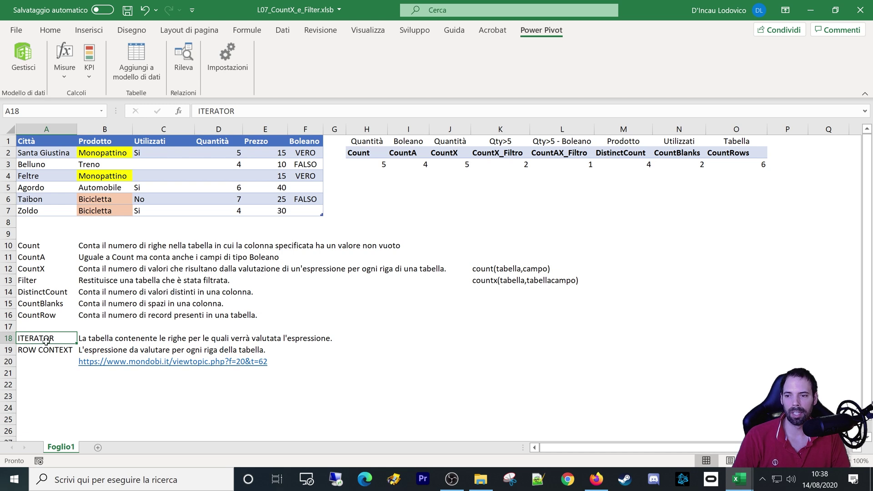
click(82, 341)
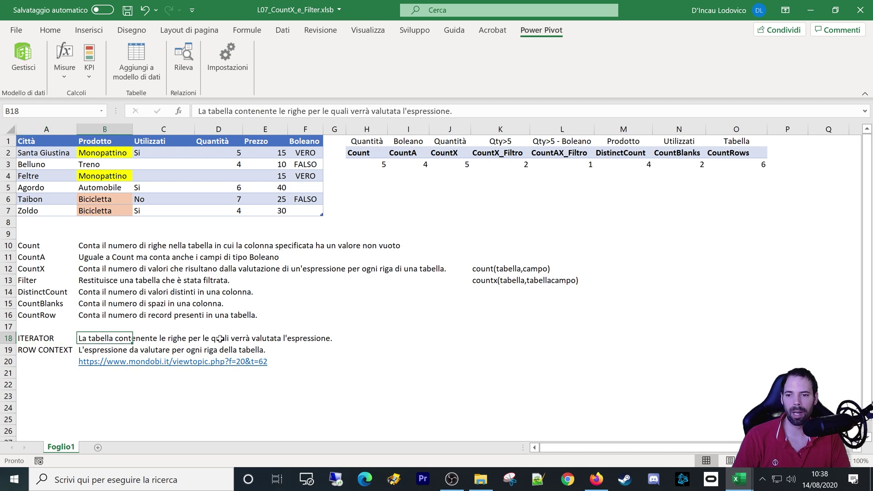
drag(341, 340, 49, 340)
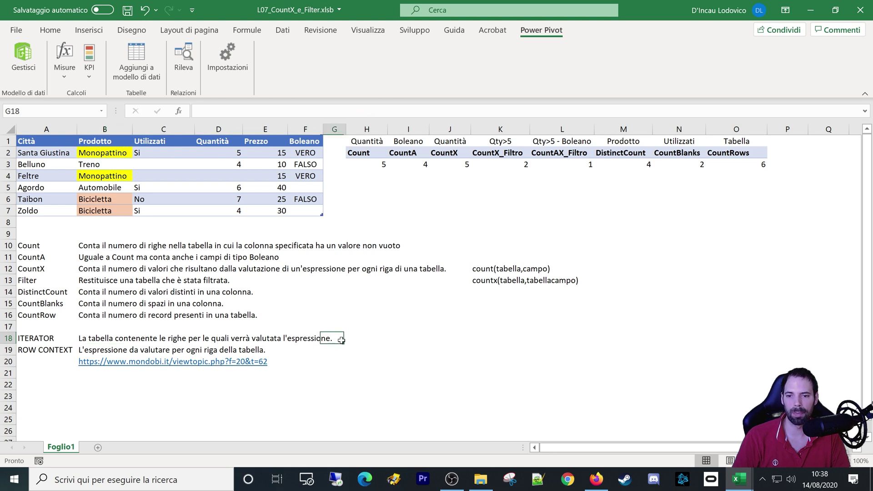
click(473, 272)
drag(39, 353, 269, 351)
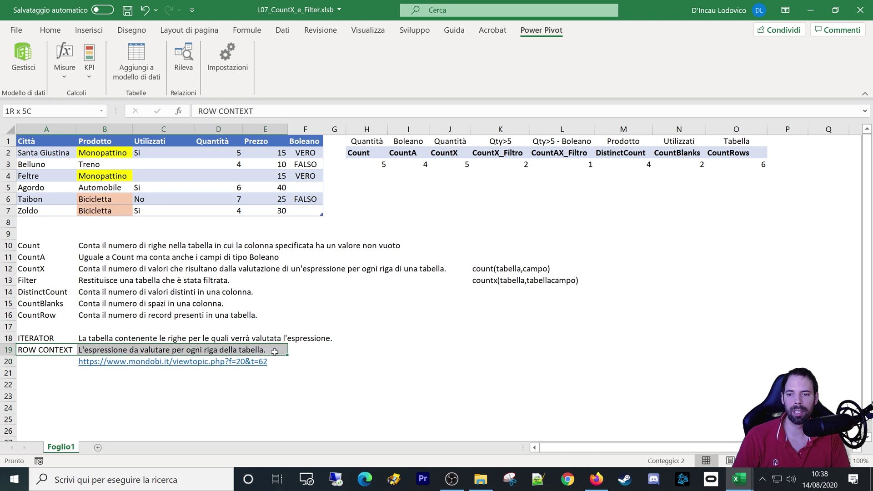
click(533, 291)
drag(473, 283, 570, 281)
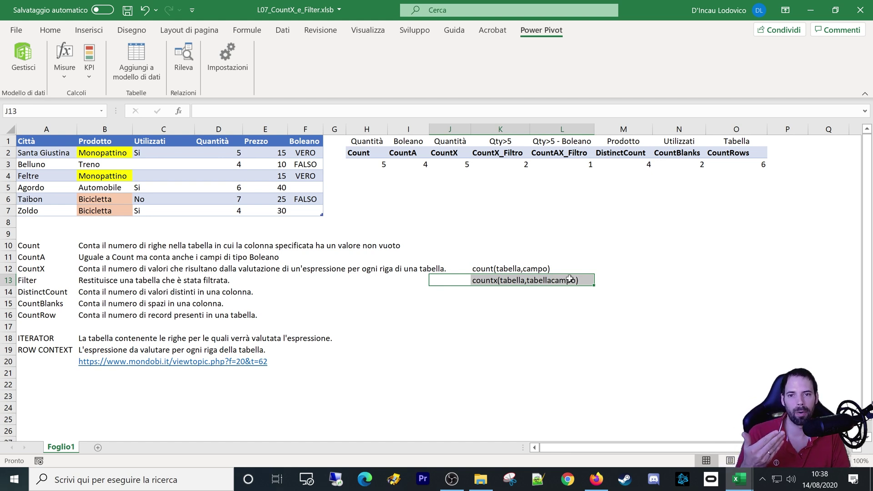
click(488, 279)
click(154, 167)
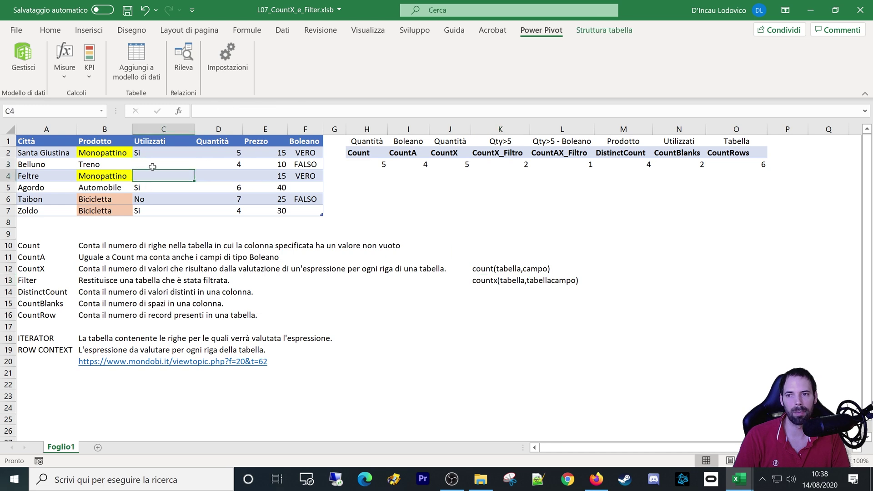
click(496, 280)
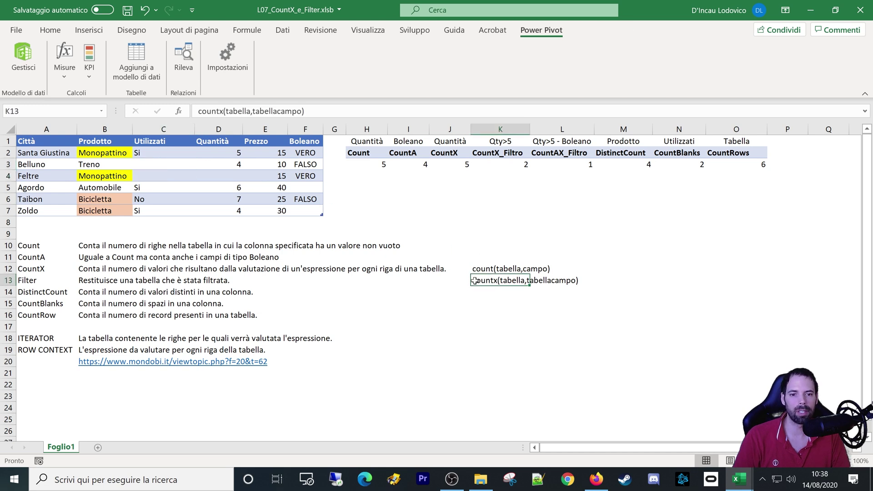
drag(474, 281, 565, 281)
drag(483, 272, 564, 269)
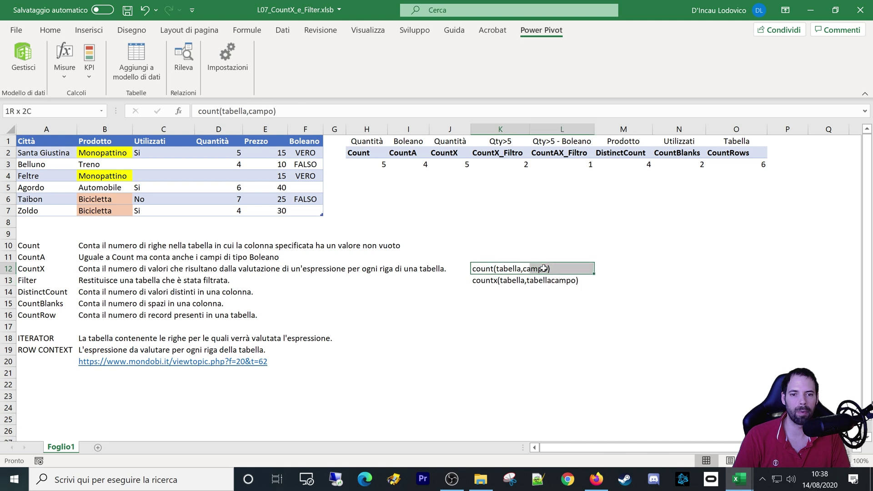
drag(482, 281, 568, 284)
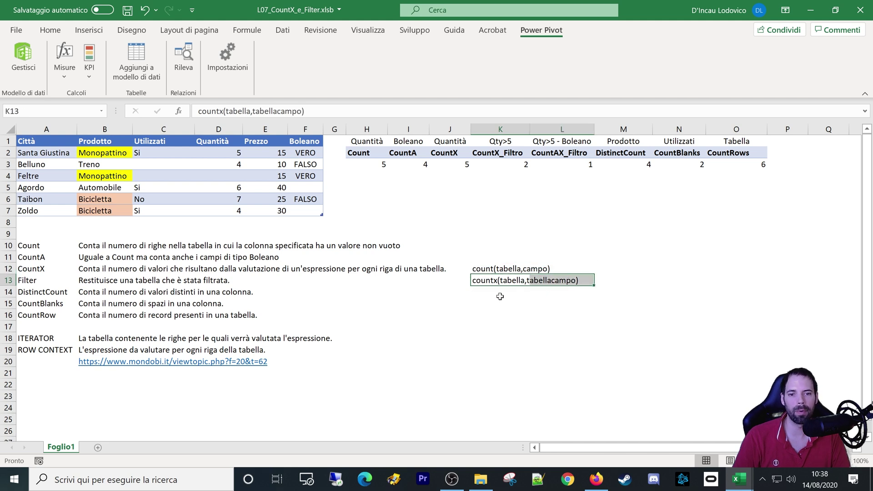
click(463, 293)
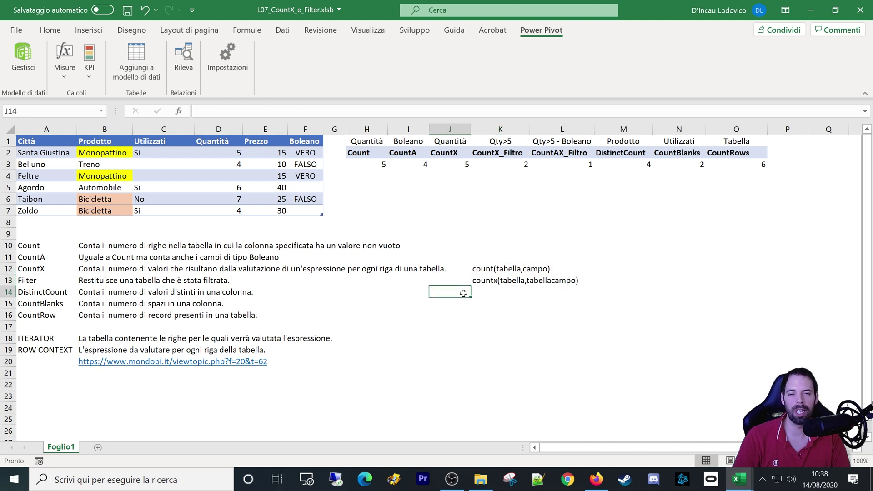
click(492, 285)
click(483, 292)
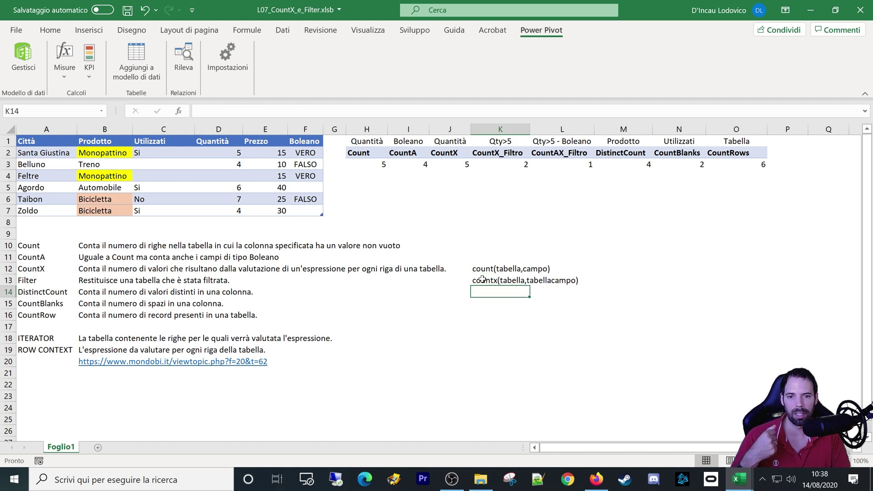
click(478, 270)
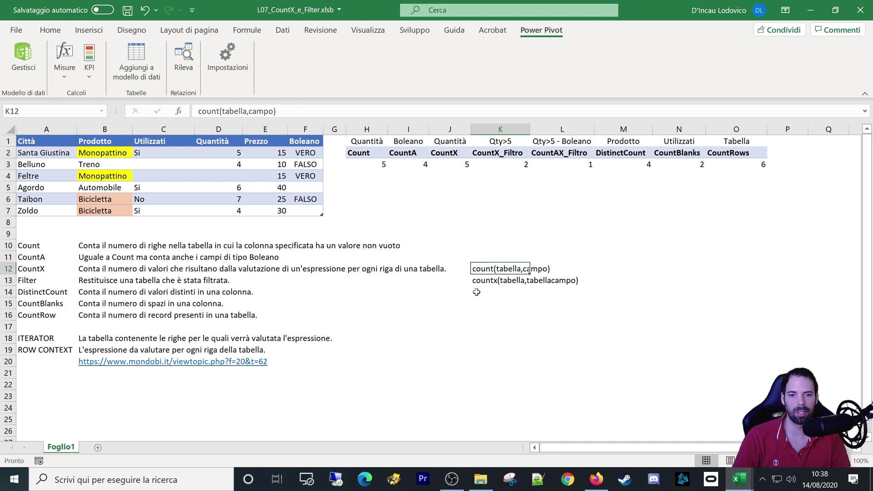
click(475, 291)
drag(480, 269, 536, 269)
click(496, 296)
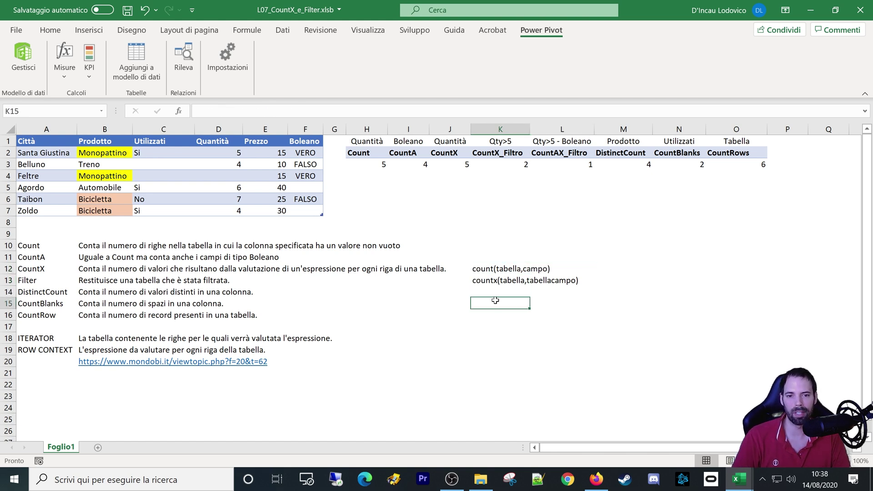
click(487, 282)
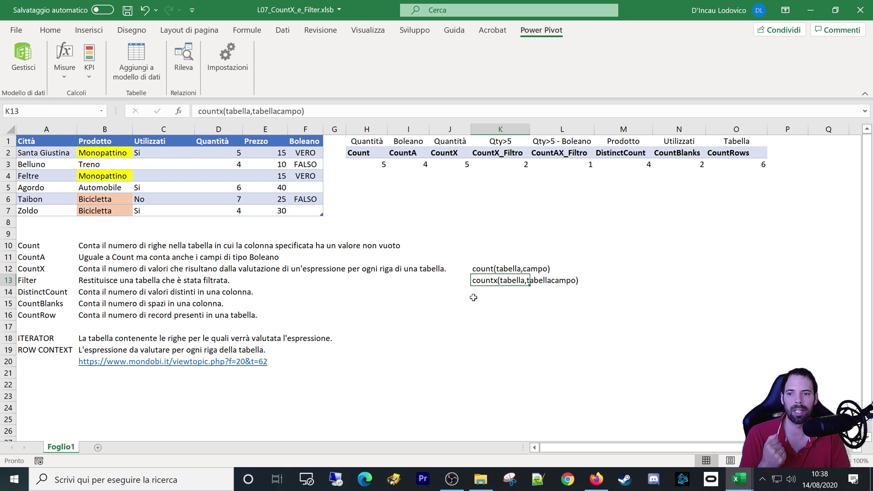
click(475, 302)
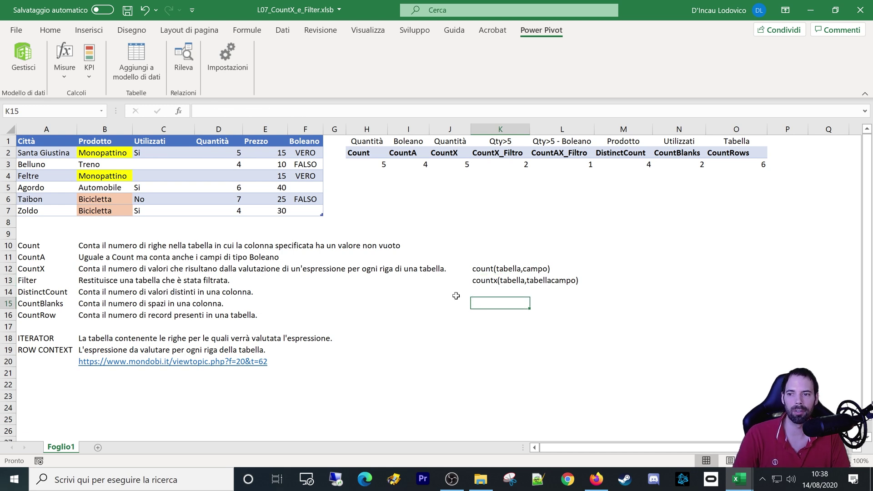
click(496, 152)
click(493, 164)
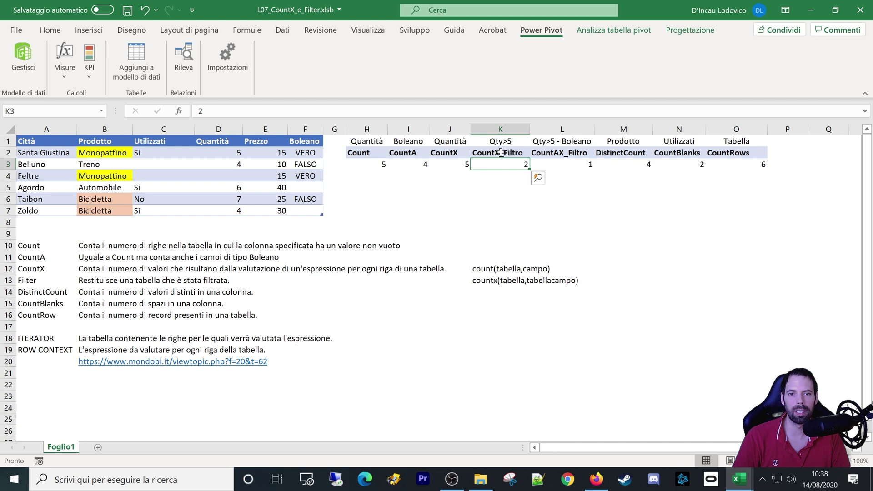
click(501, 146)
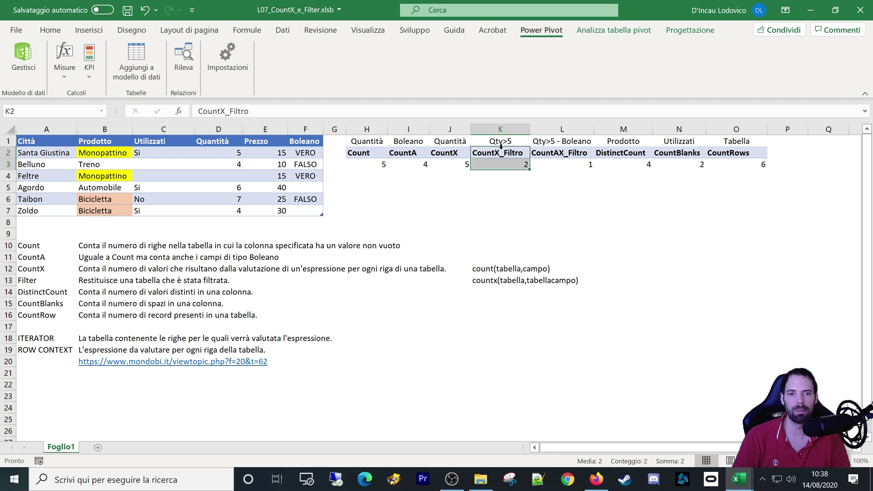
click(555, 148)
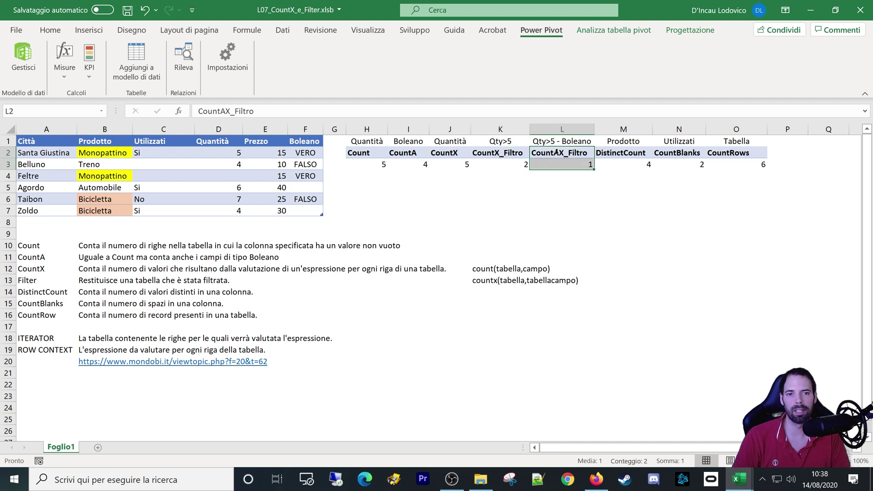
click(563, 144)
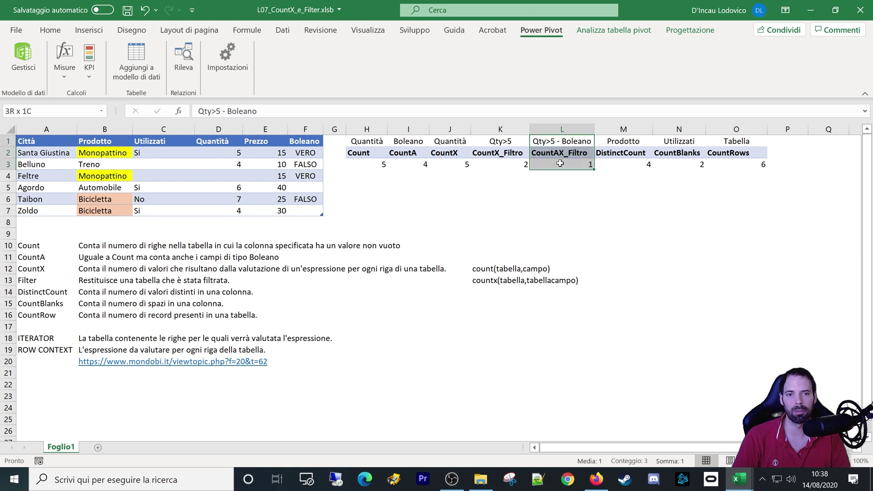
click(500, 153)
key(Up)
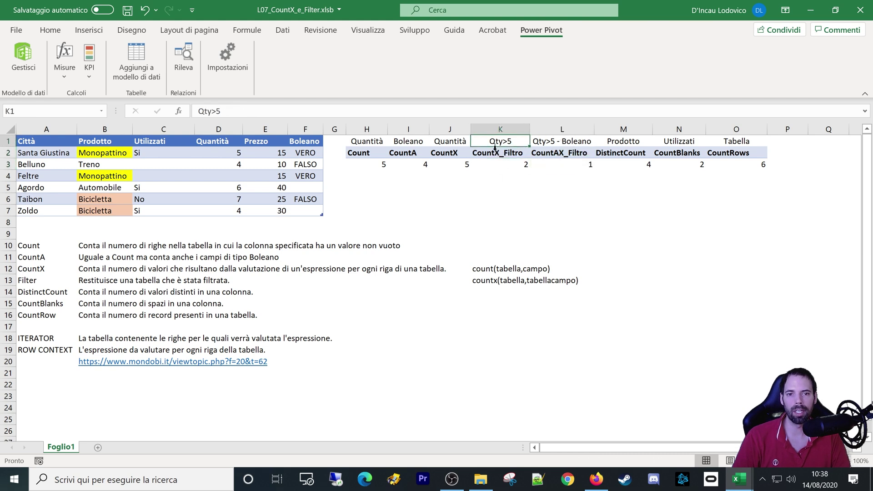
click(494, 148)
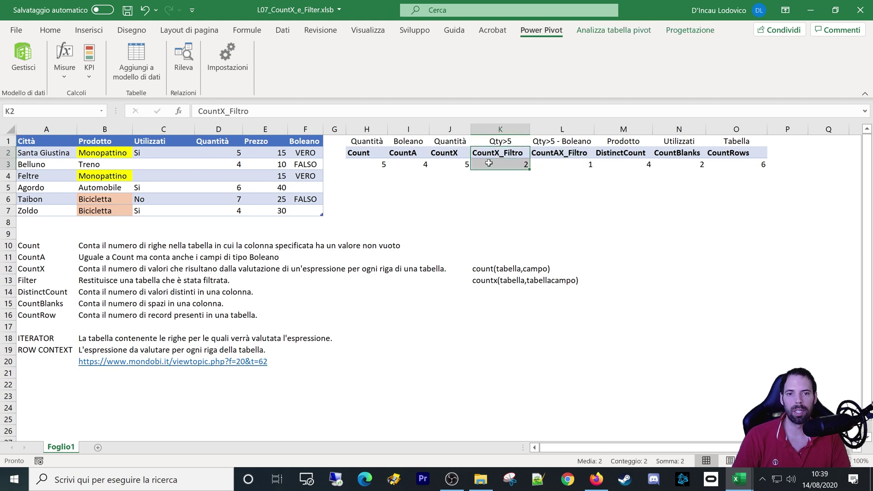
click(504, 164)
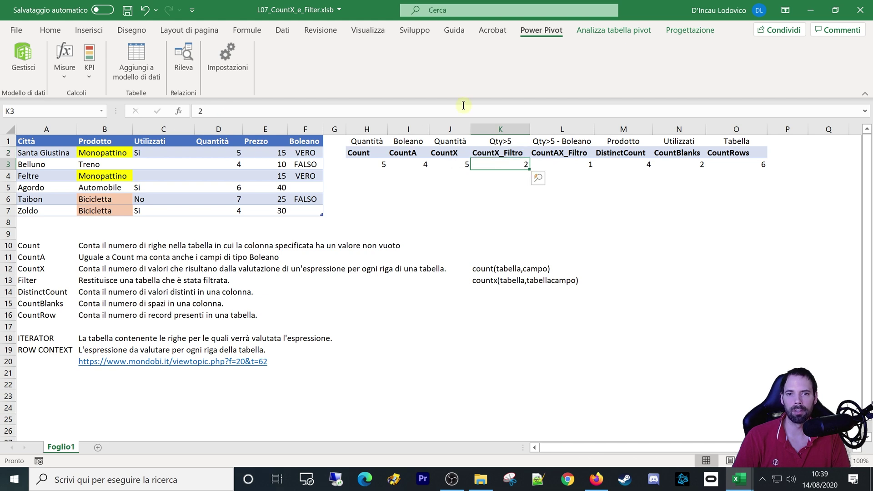
In Gestisci misure, select CountX_Filtro, widen the window to show full formulas, and edit it.
click(64, 66)
click(101, 114)
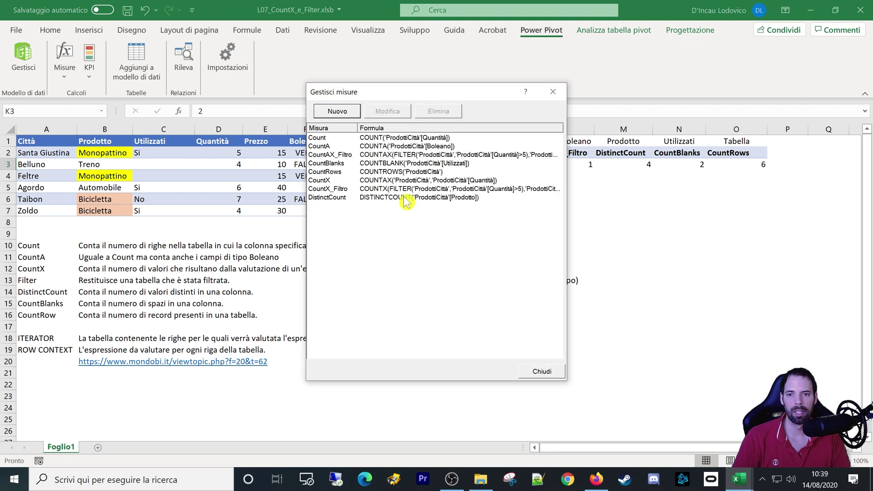
click(341, 189)
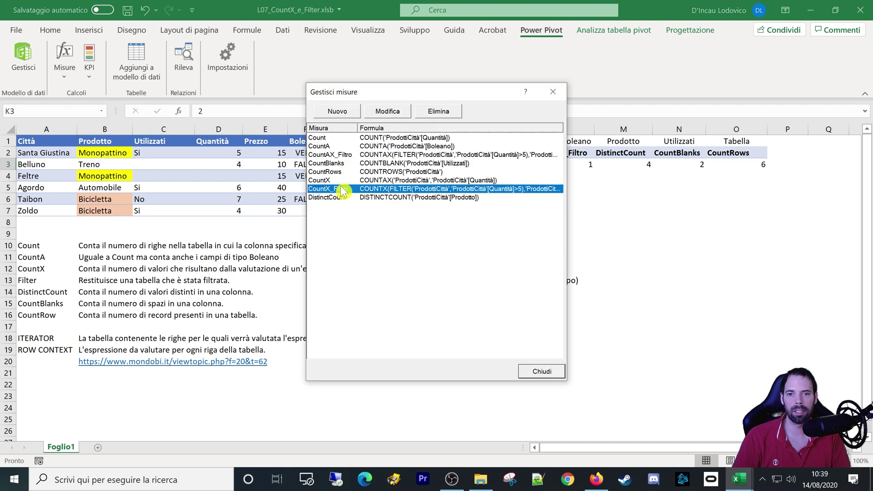
drag(455, 98, 437, 120)
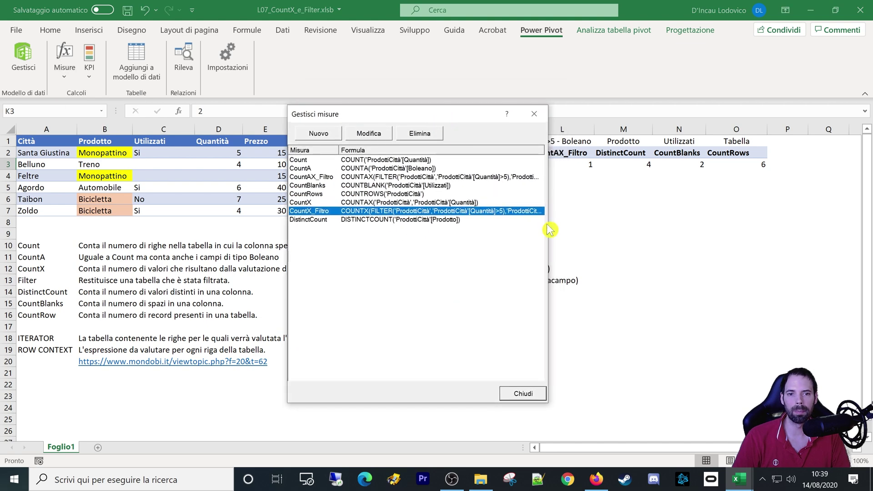
drag(548, 230, 612, 229)
mouse_move(490, 117)
mouse_down()
mouse_move(382, 219)
mouse_move(282, 239)
mouse_up()
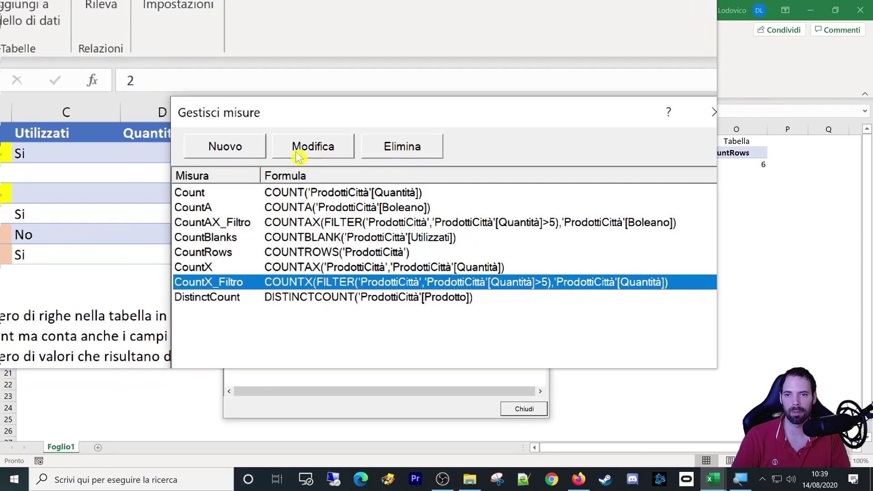
click(296, 157)
click(292, 191)
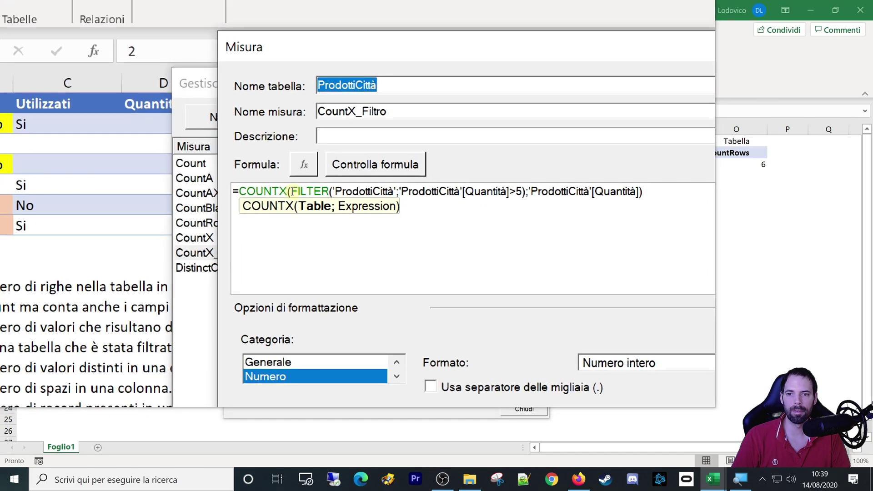
Begin a second formula line with COUNTX( and select the 'ProdottiCittà'; argument on line 1.
double_click(294, 192)
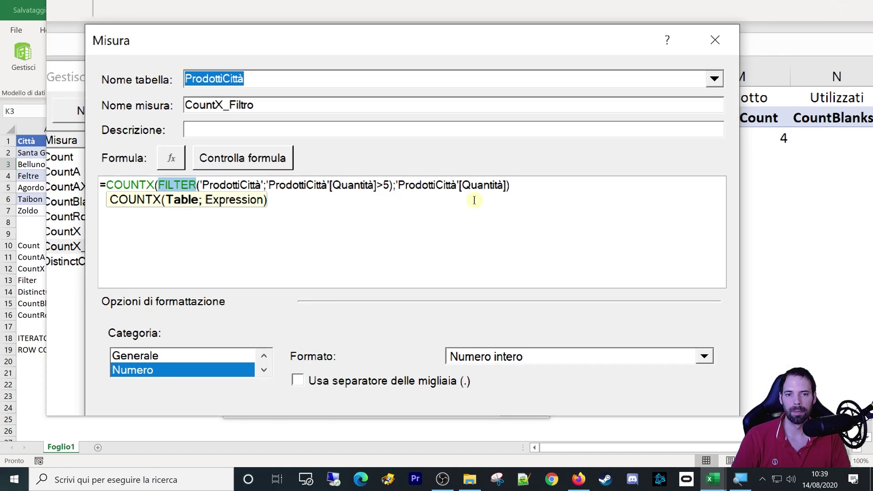
click(474, 200)
text(COUNTX()
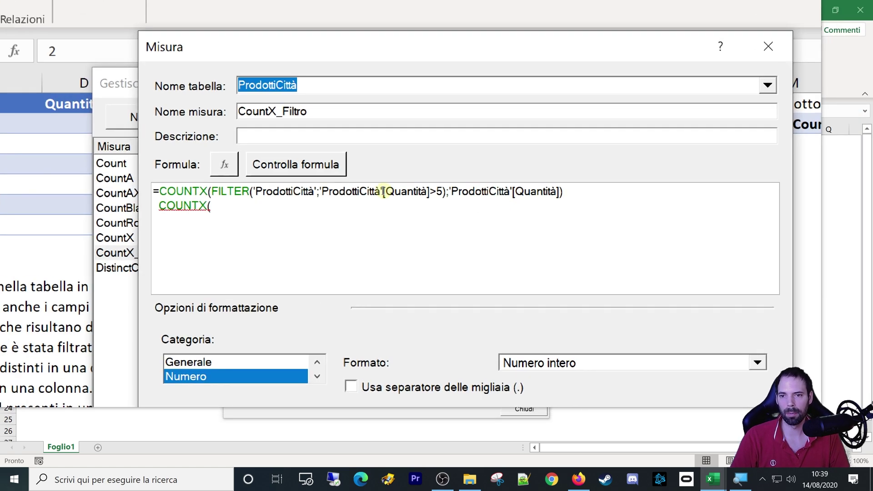
drag(354, 192, 285, 193)
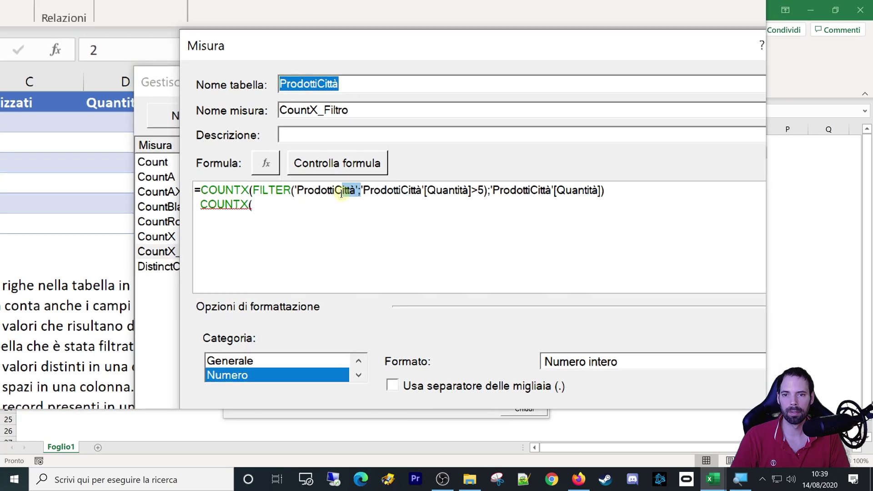
Paste the table argument twice after COUNTX( and finish the line with [Quantità]).
key(ctrl+c)
click(305, 208)
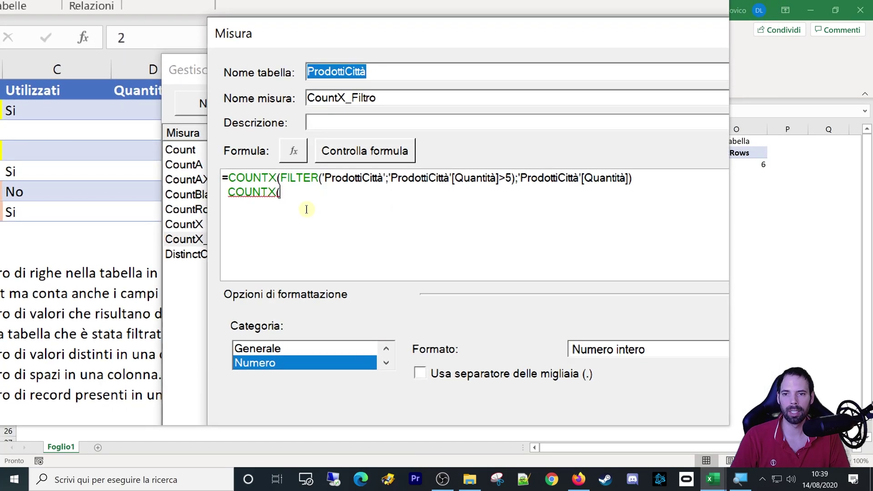
key(ctrl+v)
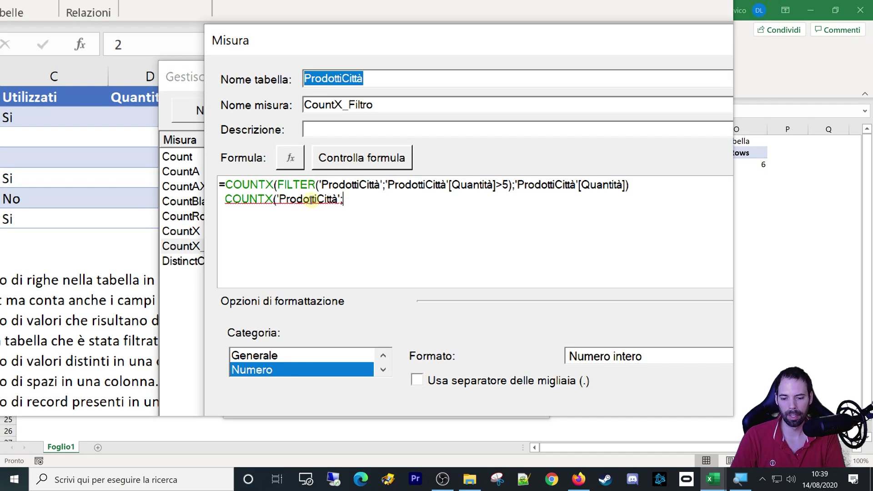
key(ctrl+v)
text([)
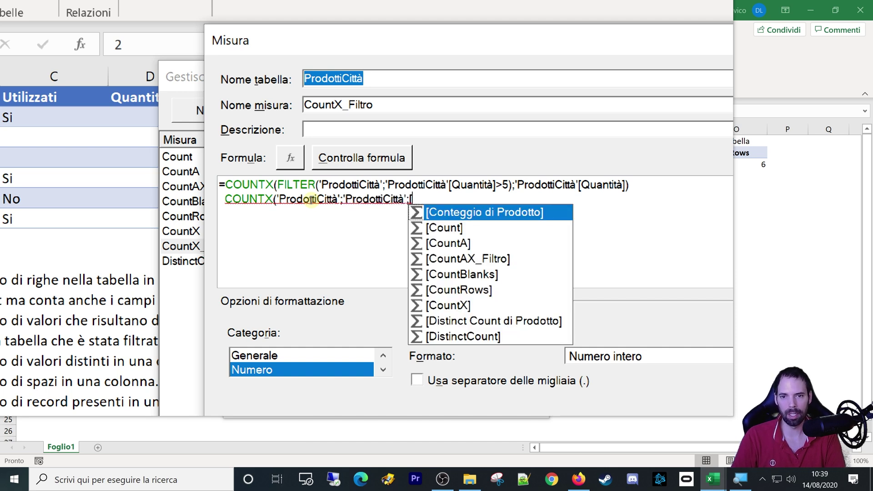
text(qU)
key(BackSpace)
key(BackSpace)
text(Quantità])
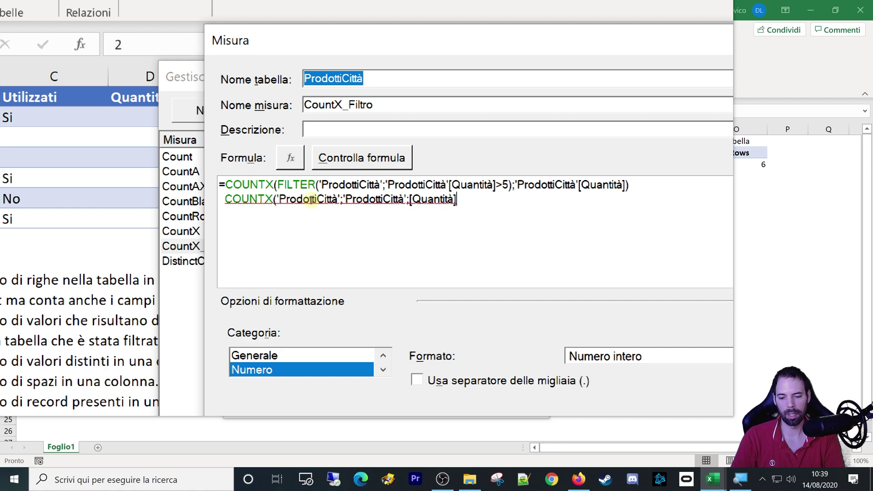
text())
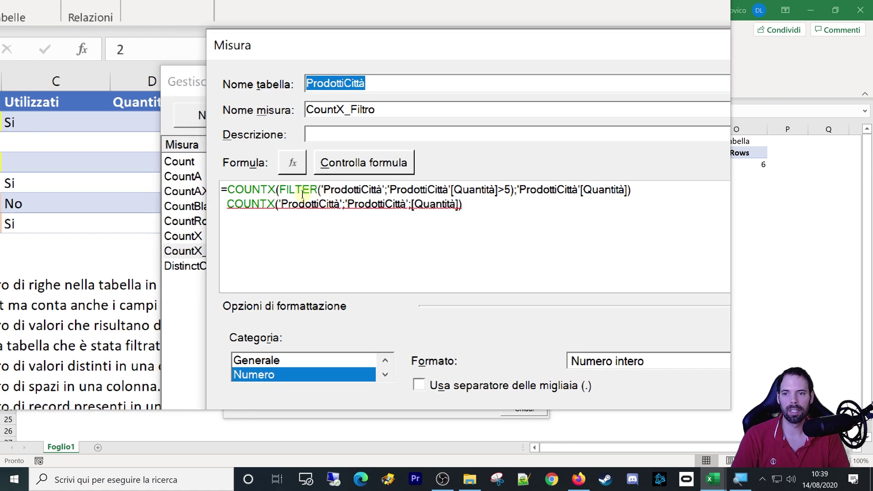
Review the second line's COUNTX function and its ProdottiCittà table argument.
drag(274, 203, 250, 203)
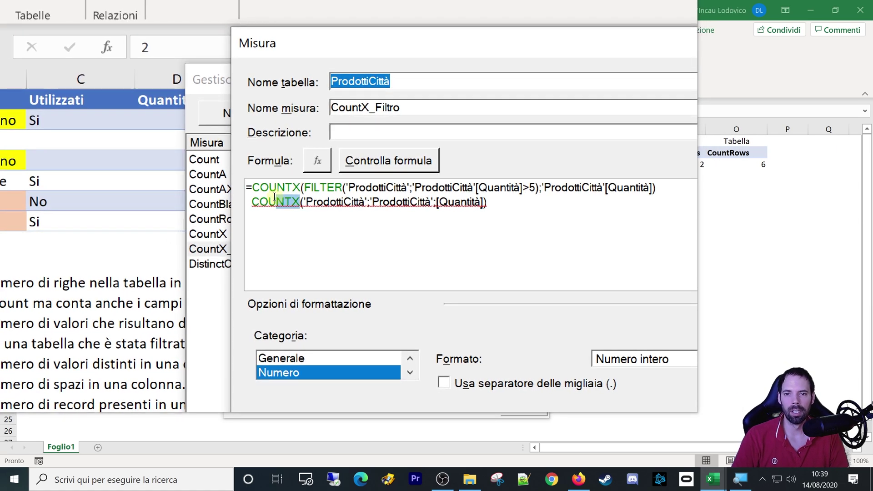
click(303, 202)
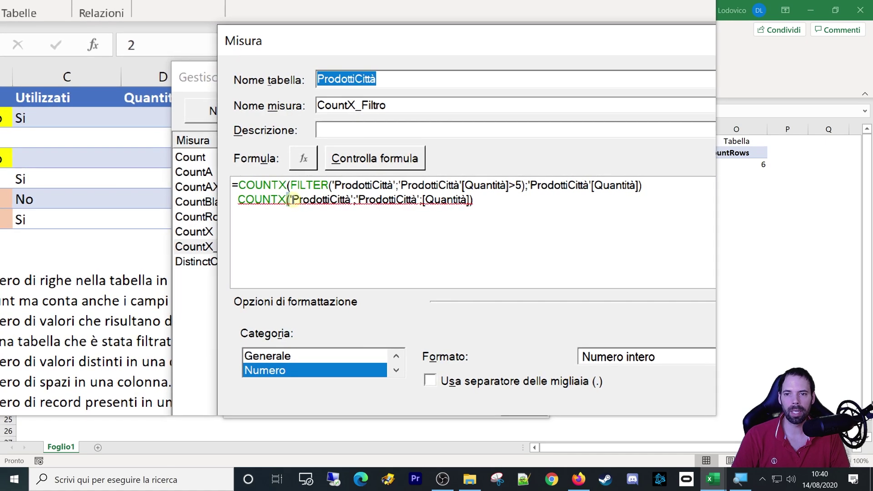
mouse_move(293, 201)
mouse_down()
mouse_move(353, 201)
mouse_move(319, 201)
mouse_up()
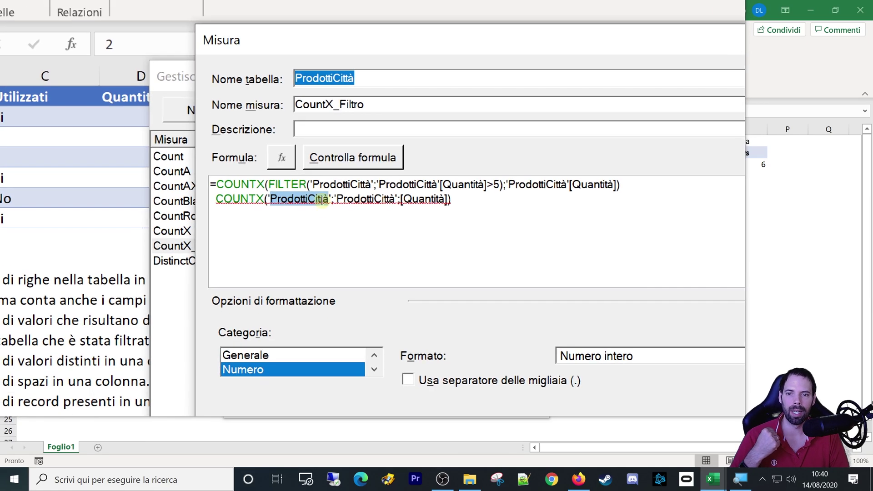
double_click(320, 199)
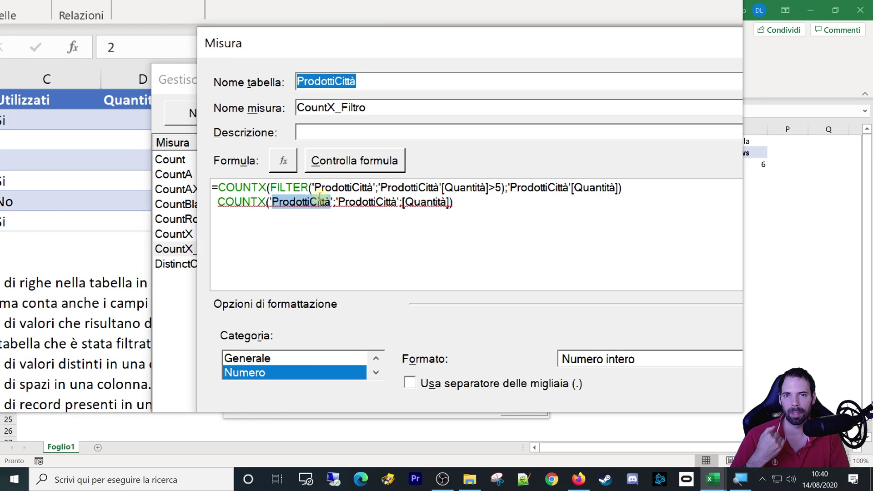
mouse_move(272, 201)
mouse_down()
mouse_move(331, 201)
mouse_move(297, 192)
mouse_move(326, 191)
mouse_up()
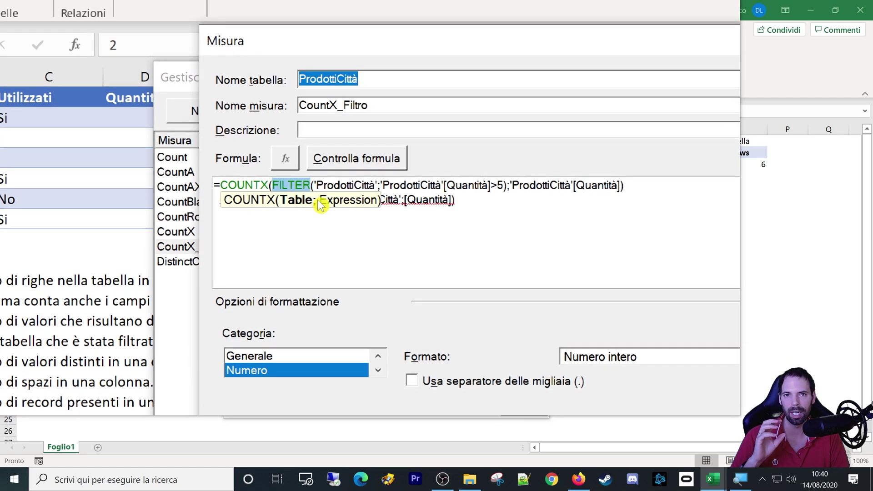
click(312, 220)
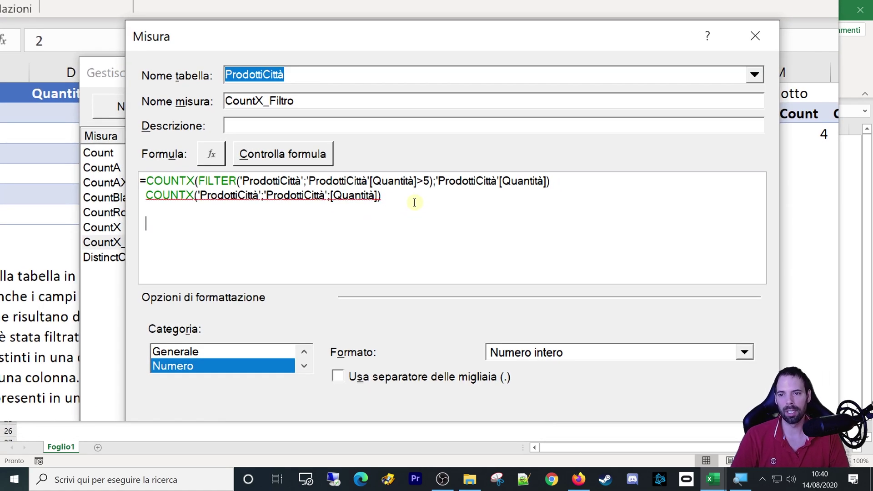
Break the second COUNTX onto new lines with an indented 'ProdottiCittà' table argument.
drag(261, 197, 210, 196)
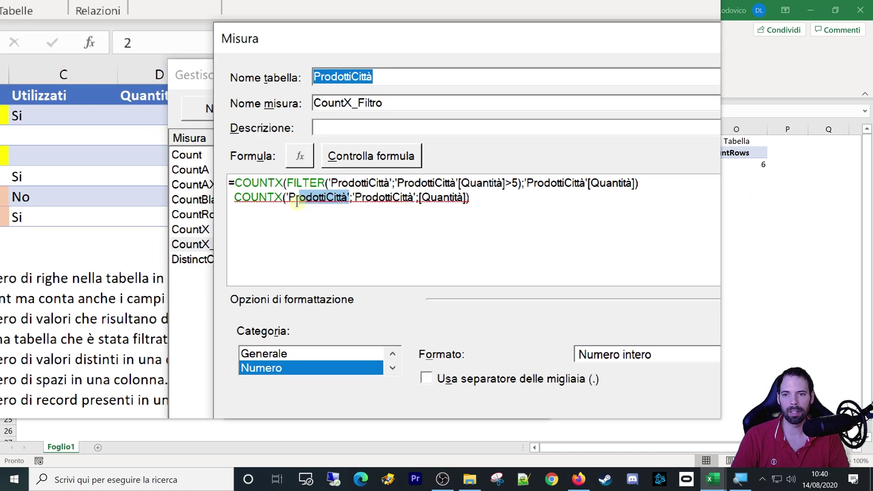
drag(297, 202, 287, 200)
key(Return)
key(Return)
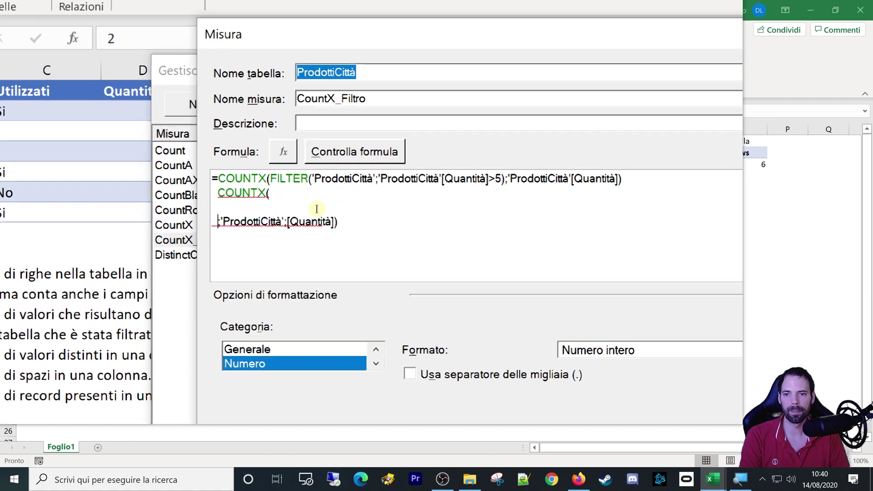
key(Return)
key(Up)
key(Up)
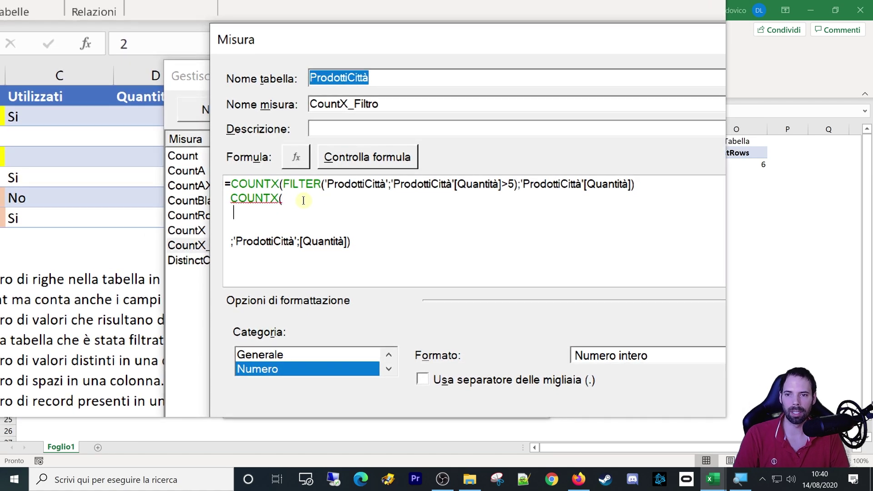
key(Tab)
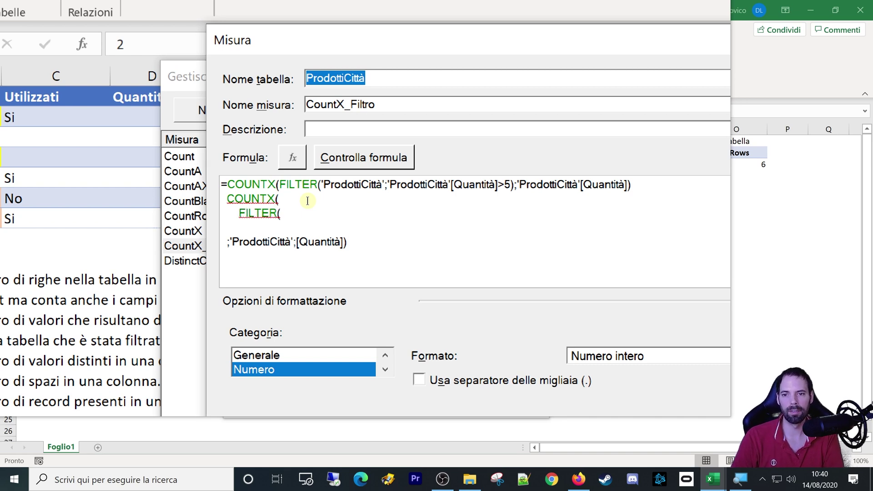
text('ProdottiCittà';)
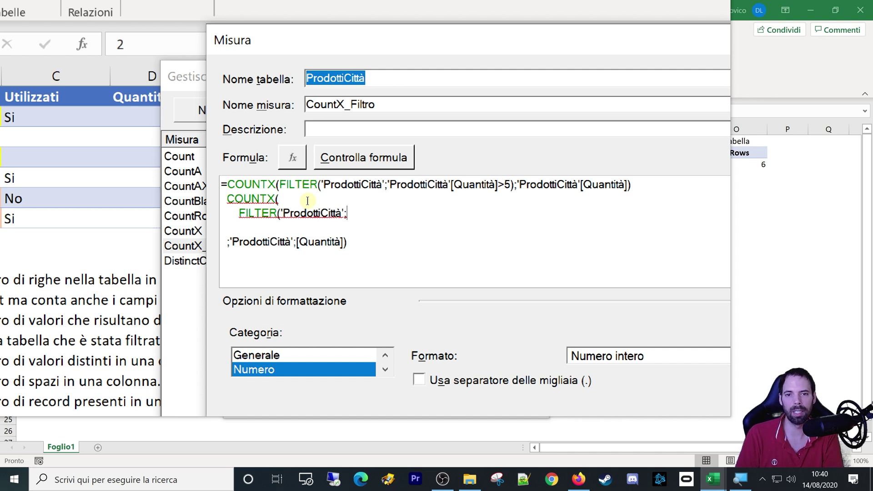
text('ProdottiCittà';)
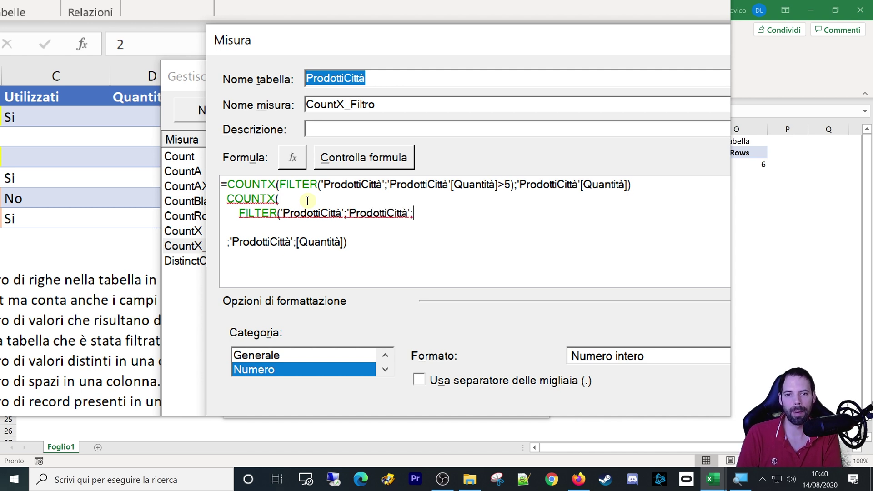
text([Quantità)
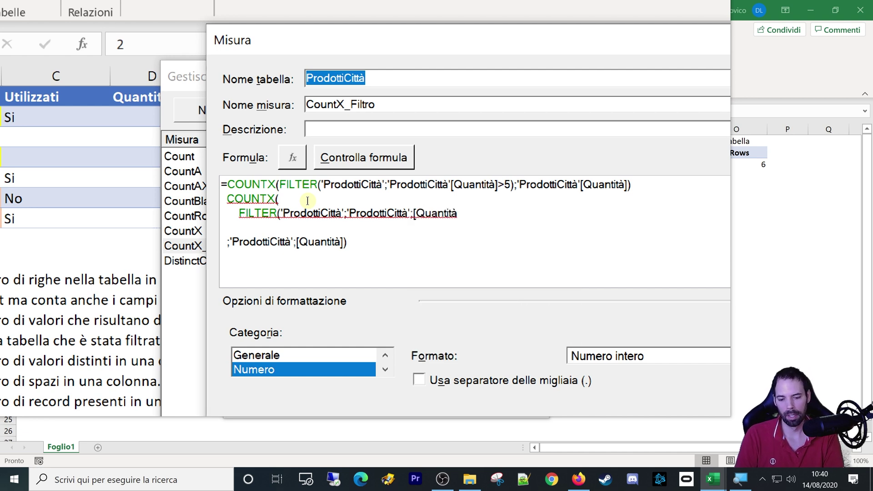
text(])
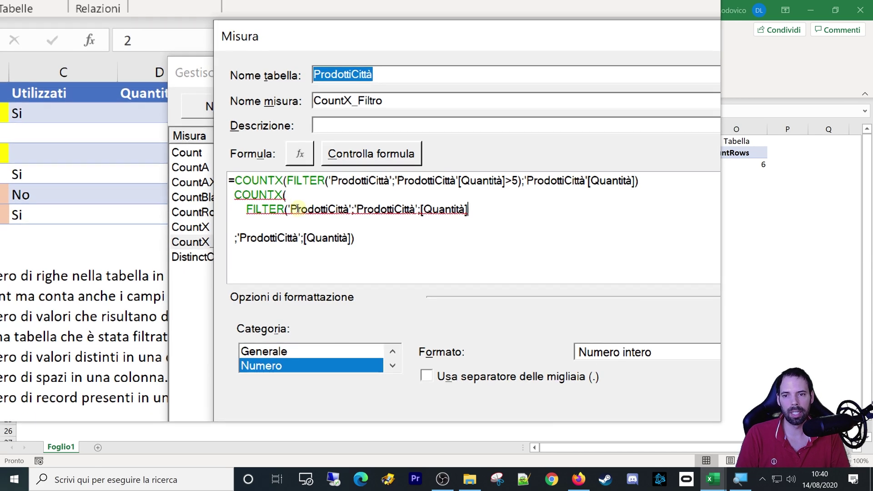
Edit the FILTER line to compare 'ProdottiCittà'[Quantità] against "4" and close its parenthesis.
drag(294, 213, 366, 208)
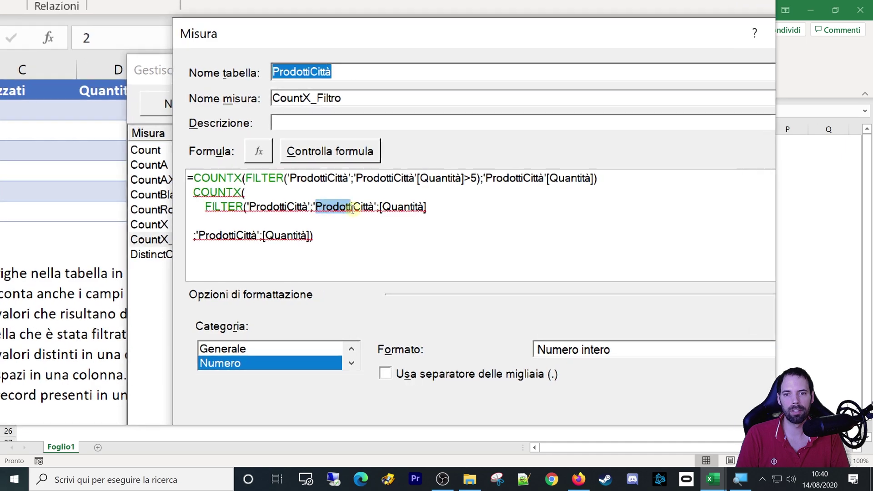
click(354, 190)
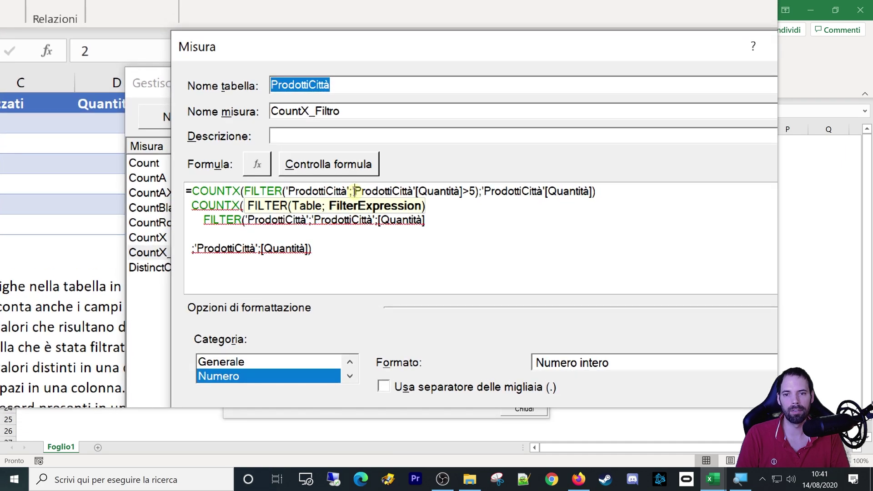
click(333, 208)
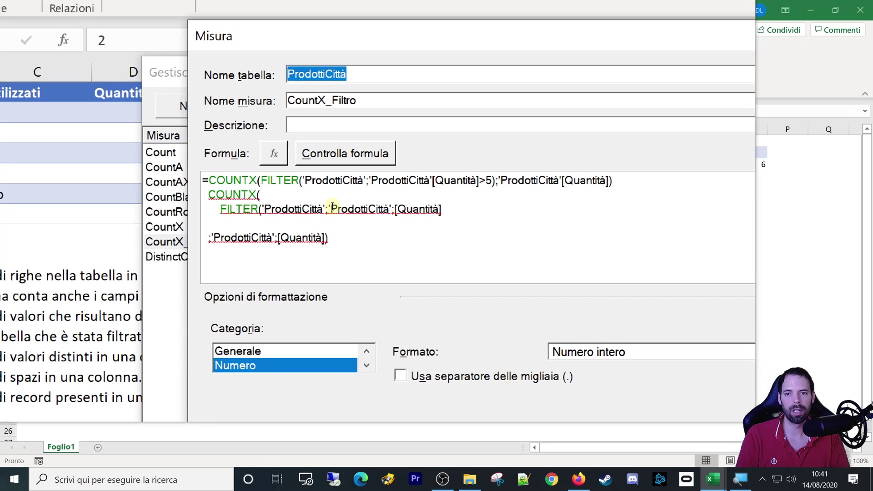
drag(332, 208, 392, 209)
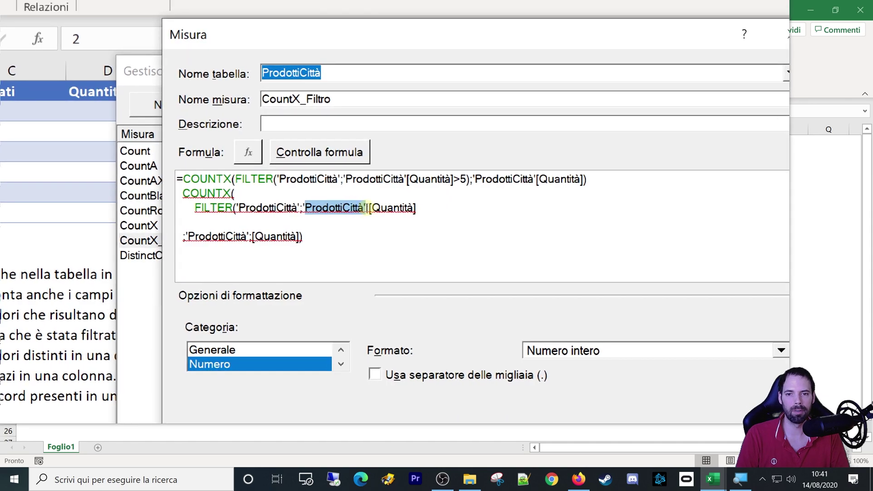
click(367, 208)
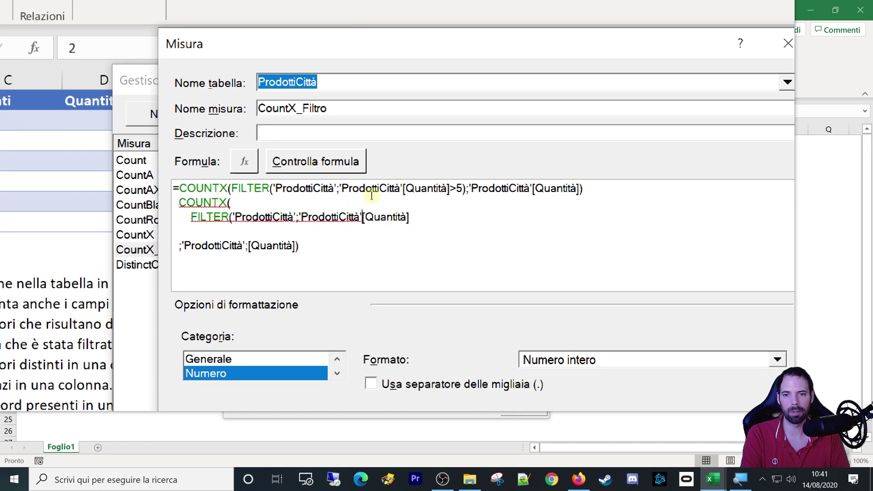
drag(313, 212, 422, 212)
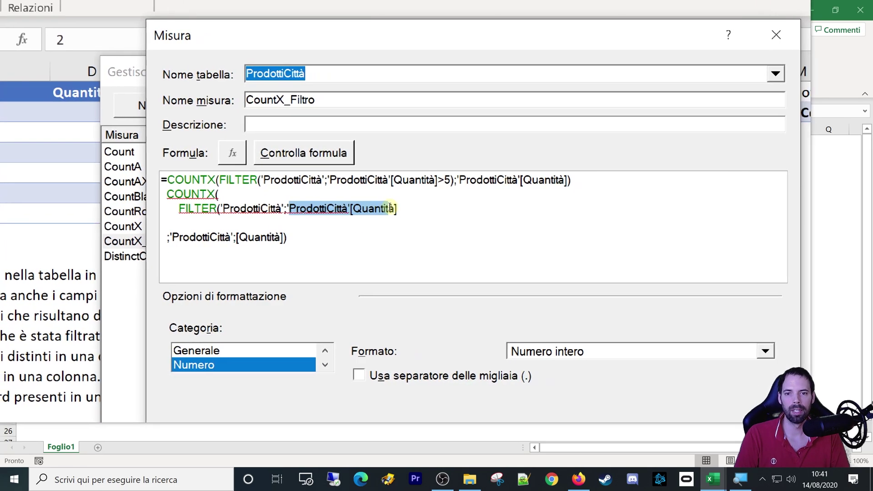
click(394, 208)
text(>4)
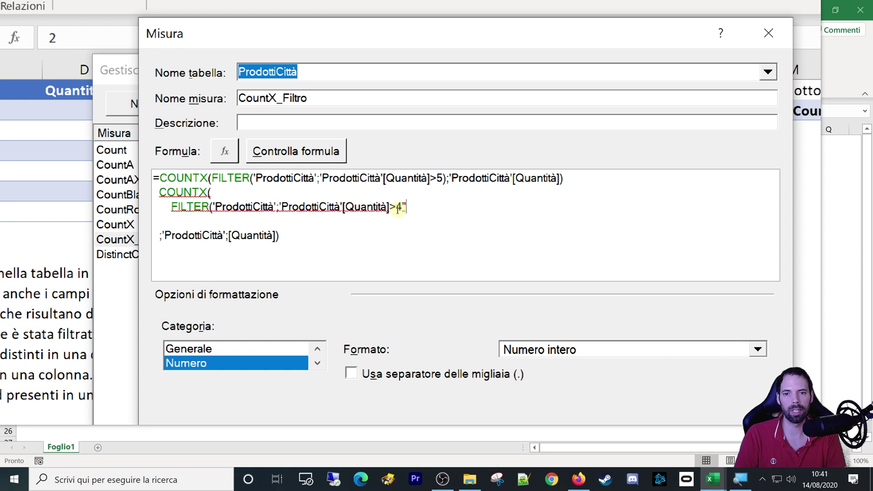
text(")
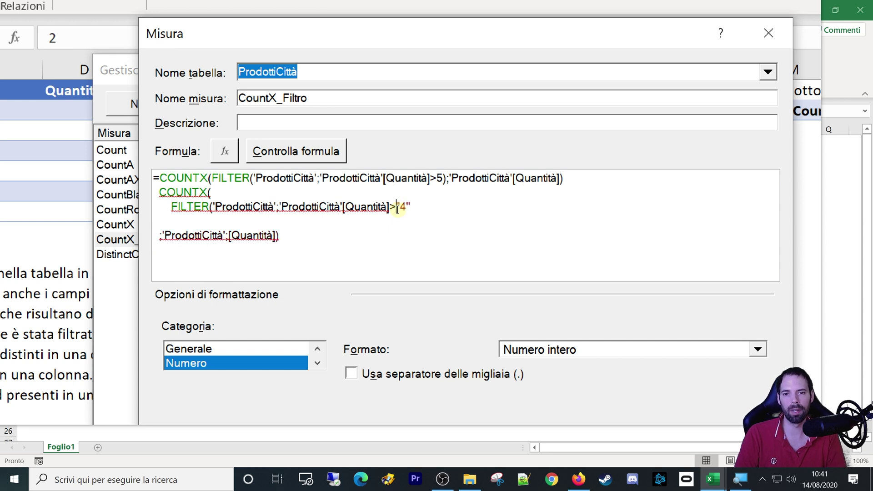
click(398, 209)
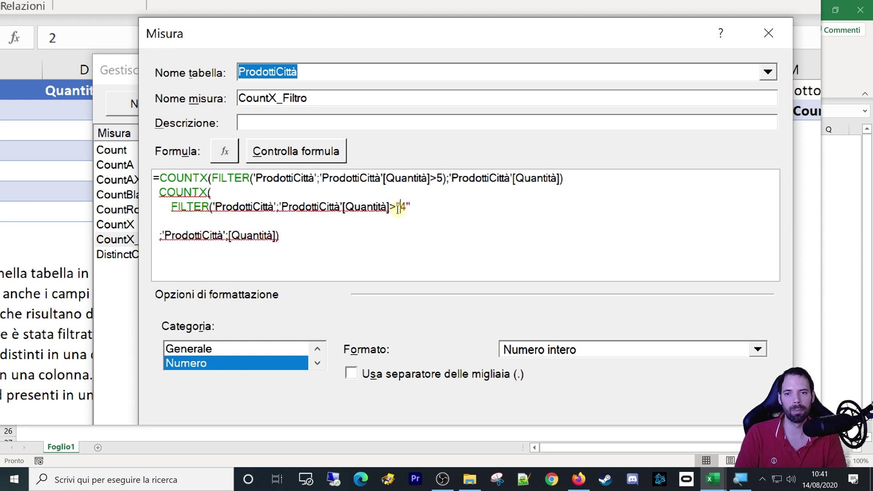
click(455, 209)
text();)
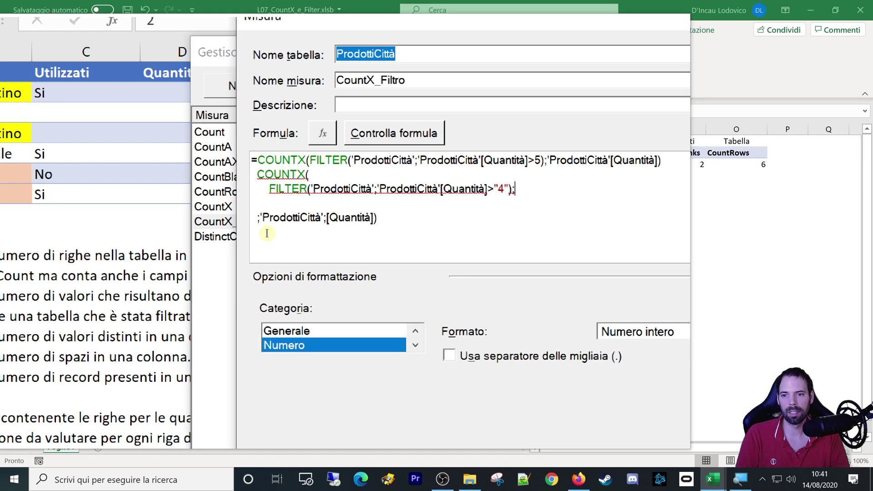
Pull the [Quantità] argument up under FILTER and move the closing parenthesis onto its own line.
click(260, 226)
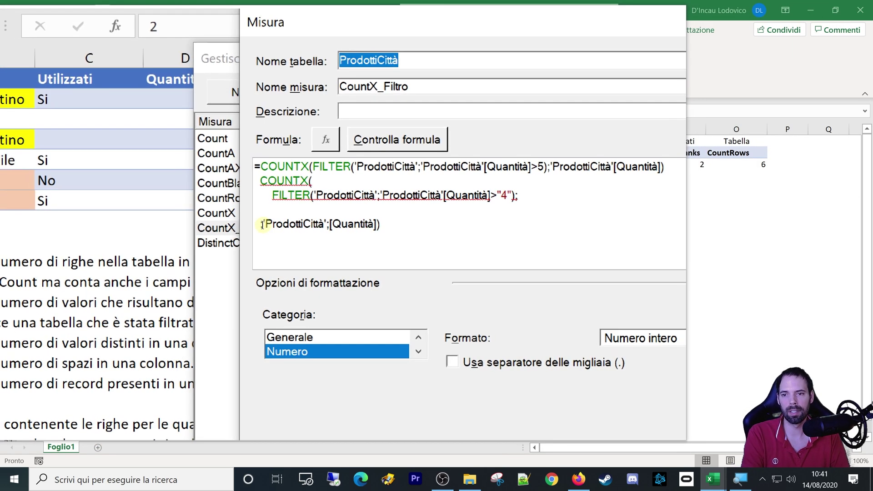
key(BackSpace)
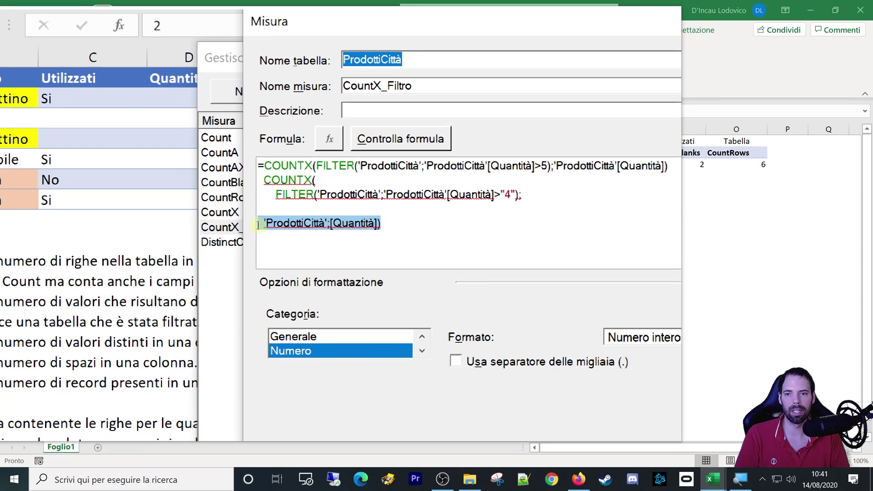
click(260, 206)
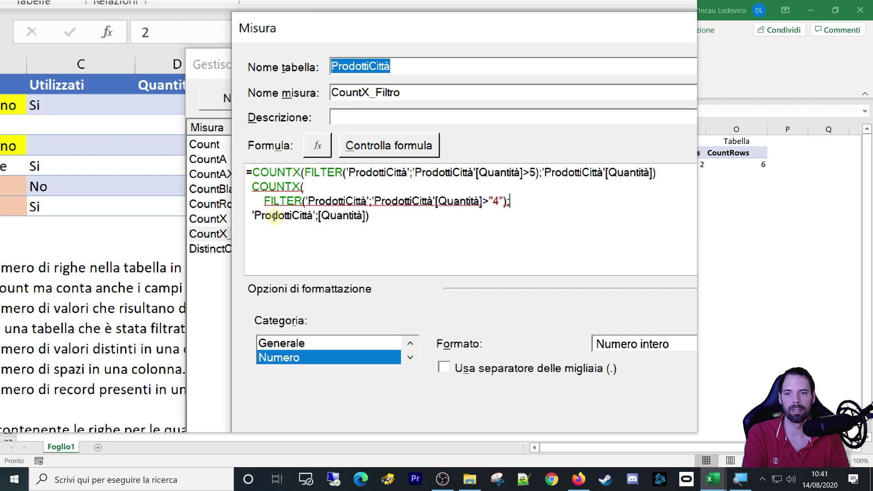
key(Right)
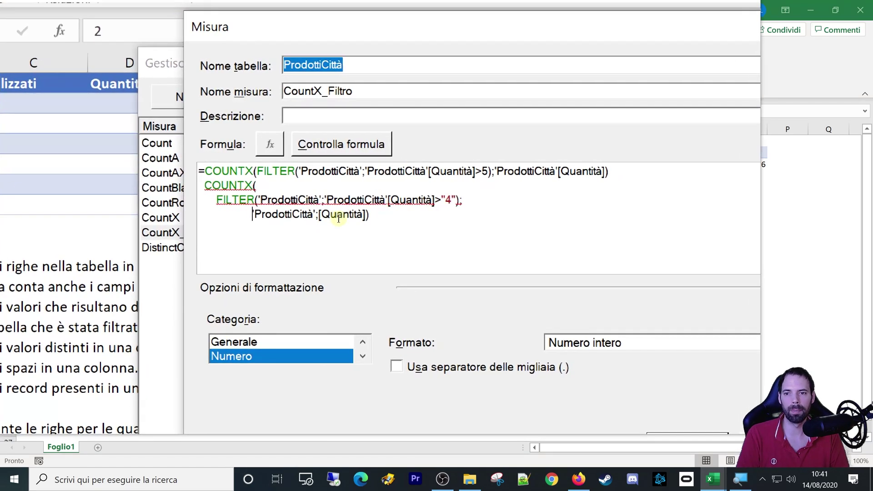
click(369, 215)
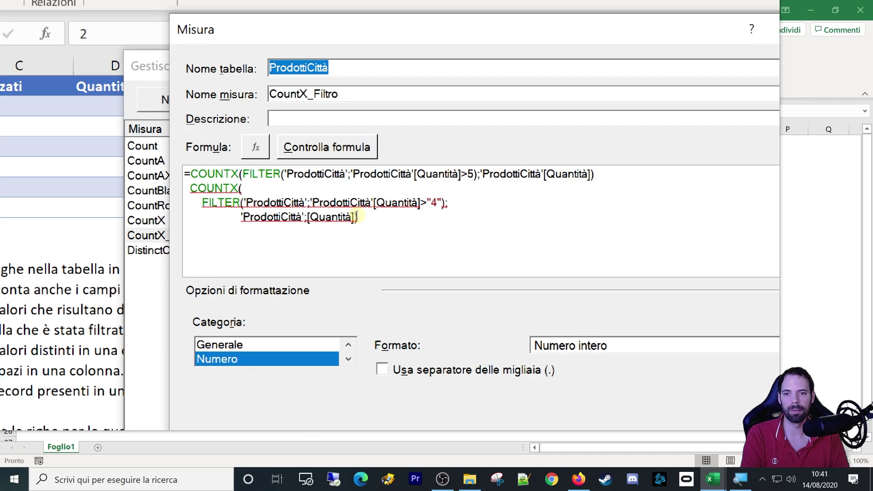
key(Return)
key(End)
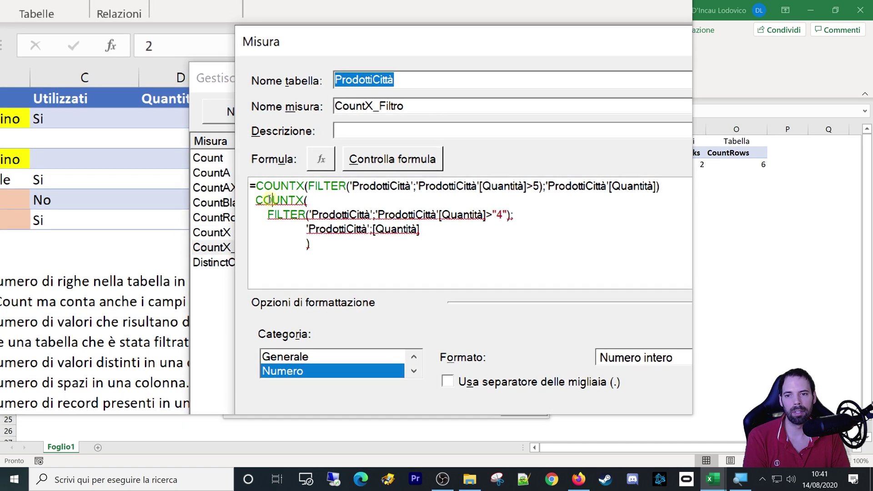
Highlight COUNTX and FILTER to explain them, then close the Misura editor without saving.
drag(303, 199, 269, 200)
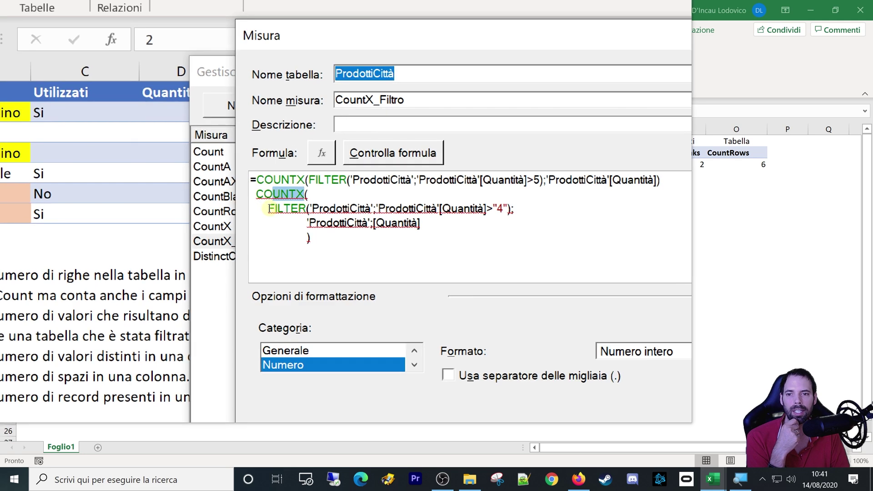
drag(271, 212, 307, 213)
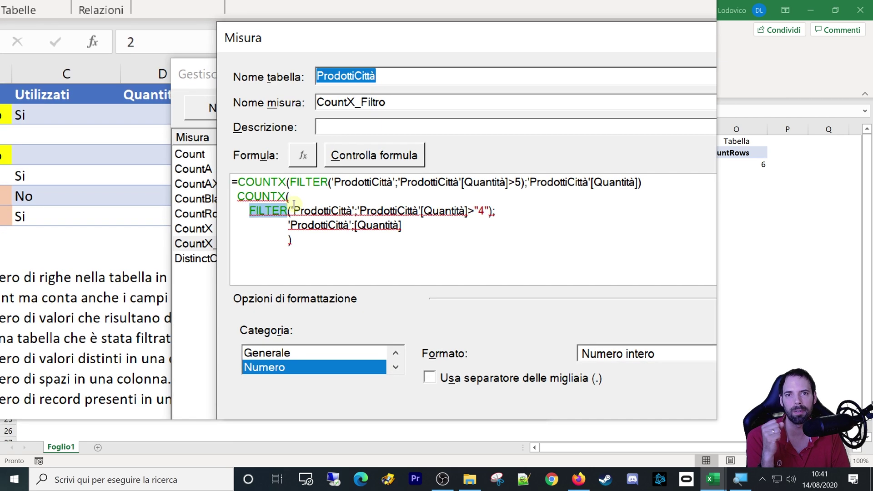
click(288, 219)
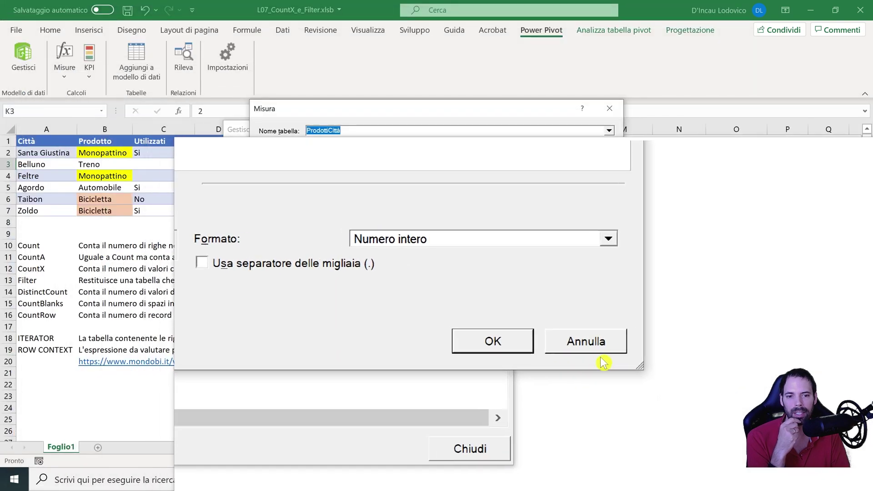
click(598, 346)
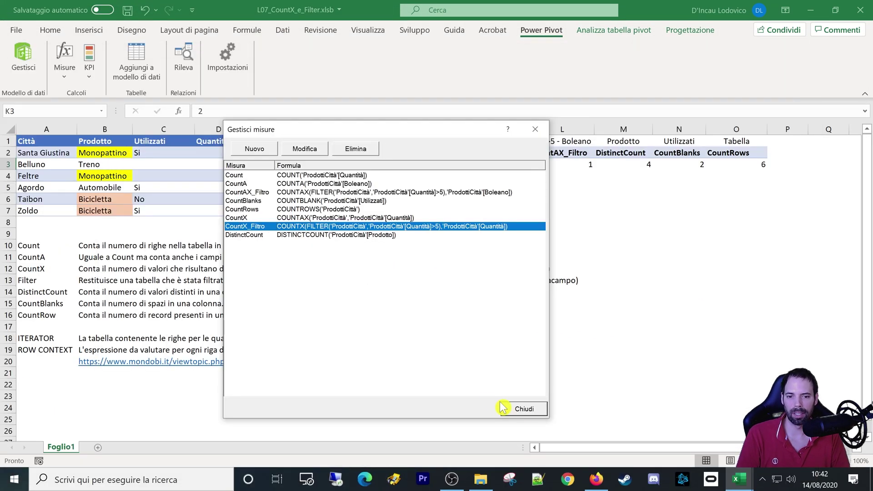
Close Gestisci misure and select cell B20 holding the MondoBI link.
click(502, 407)
click(46, 364)
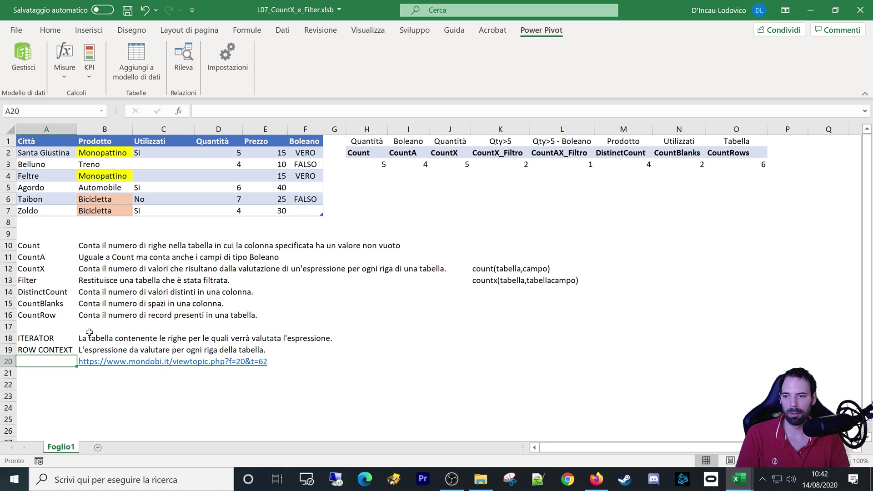
key(Right)
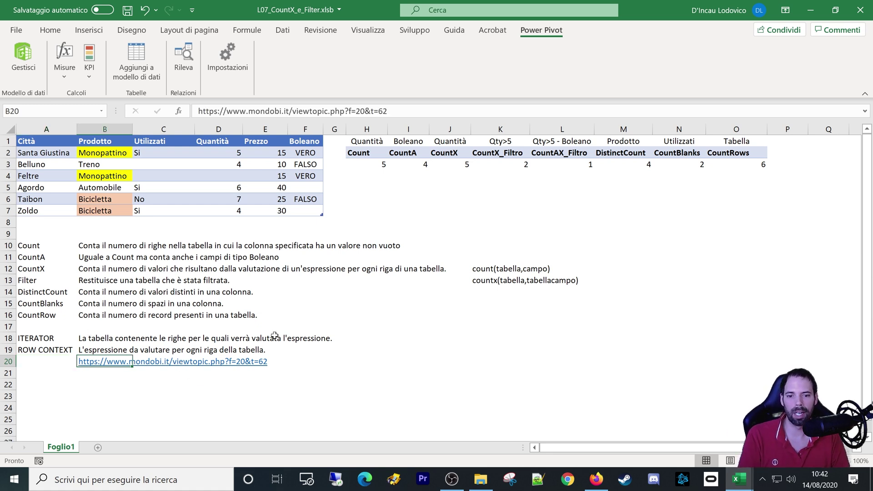
Bring up the Row Context - Pt.1 post and highlight its filter vs row context quote.
click(597, 480)
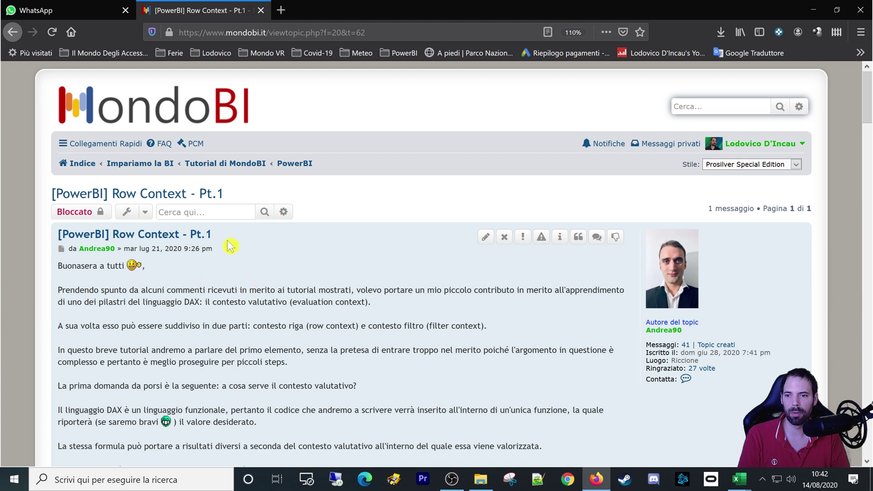
drag(233, 237, 117, 249)
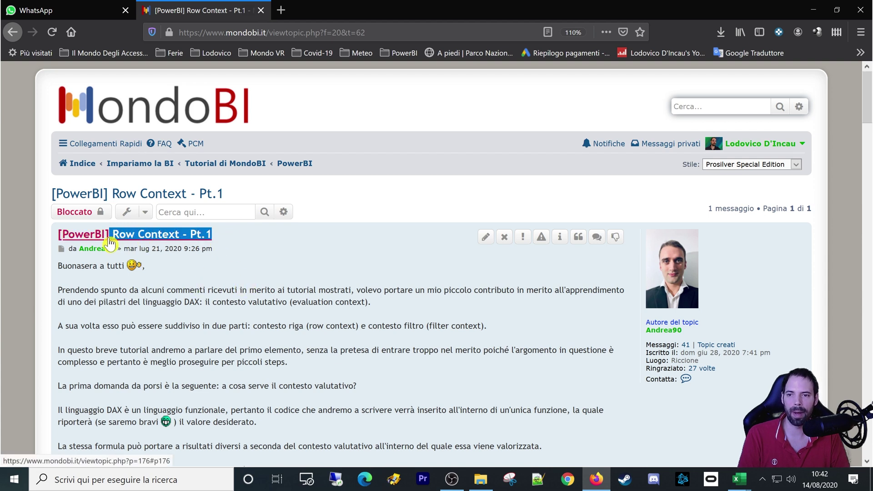
click(201, 360)
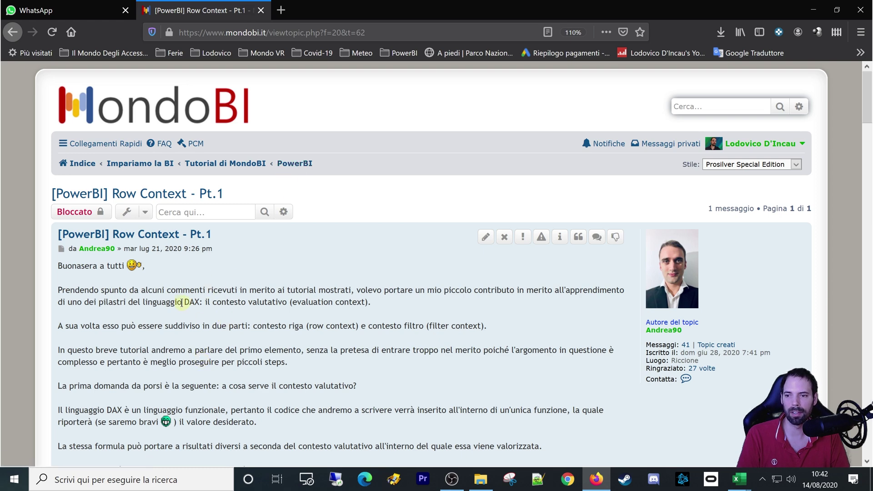
scroll(182, 302, down, 3)
scroll(187, 300, down, 1)
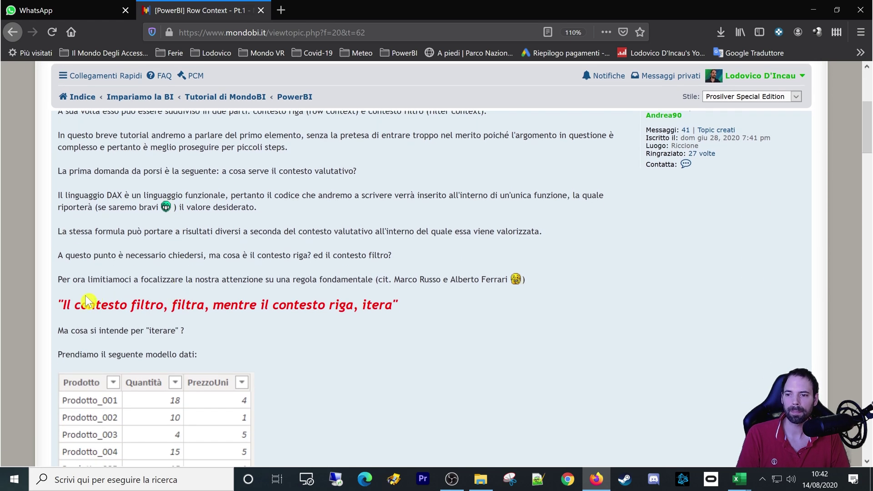
mouse_move(65, 303)
mouse_down()
mouse_move(223, 310)
mouse_move(129, 311)
mouse_move(393, 306)
mouse_up()
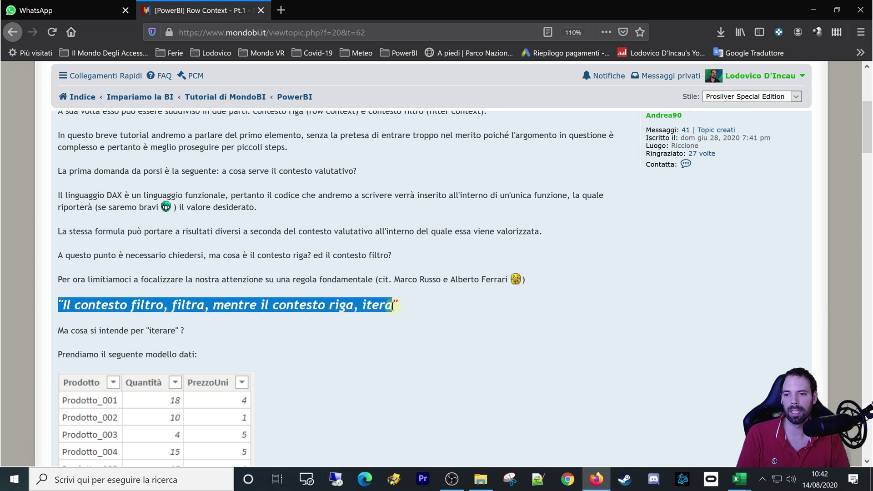
click(287, 331)
drag(60, 330, 195, 335)
scroll(205, 326, down, 3)
click(330, 281)
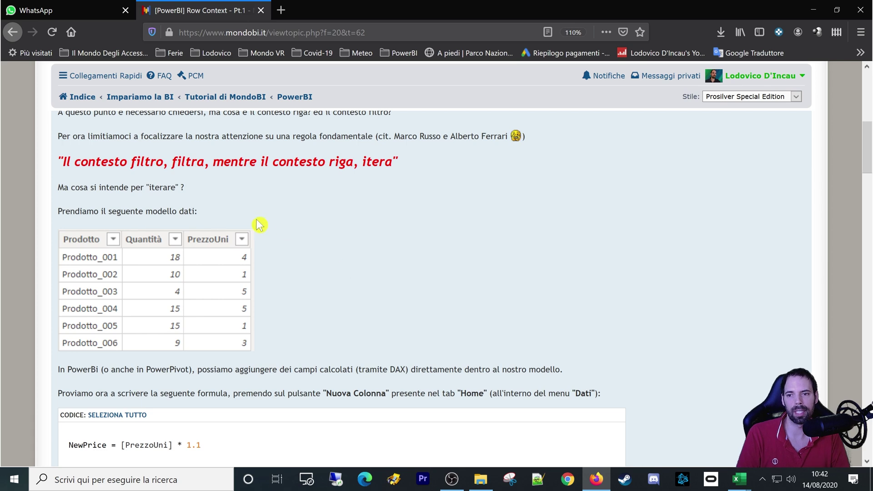
Scroll through the rest of the Row Context - Pt.1 tutorial, then back toward the top.
scroll(258, 226, down, 2)
scroll(250, 256, down, 2)
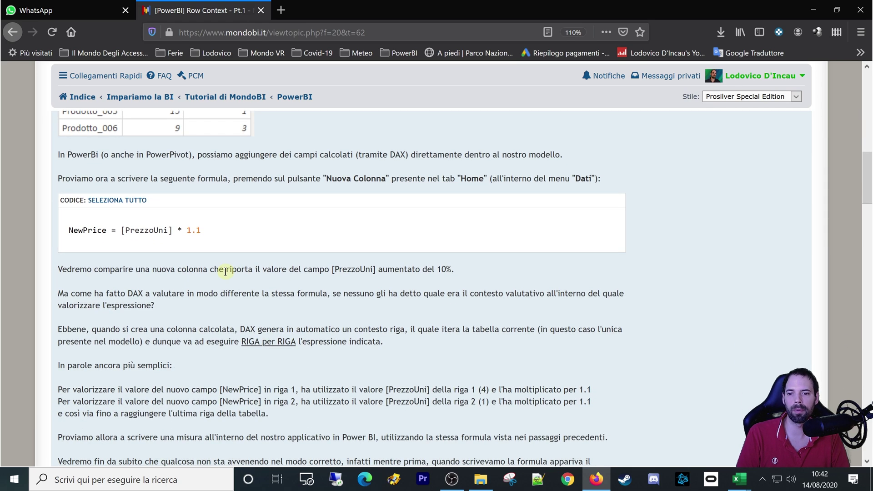
scroll(225, 272, down, 2)
scroll(228, 272, down, 3)
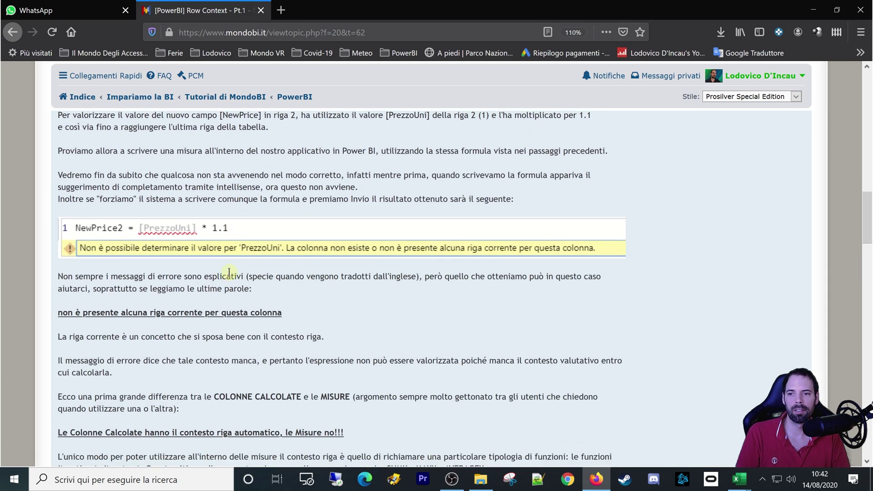
scroll(237, 275, down, 3)
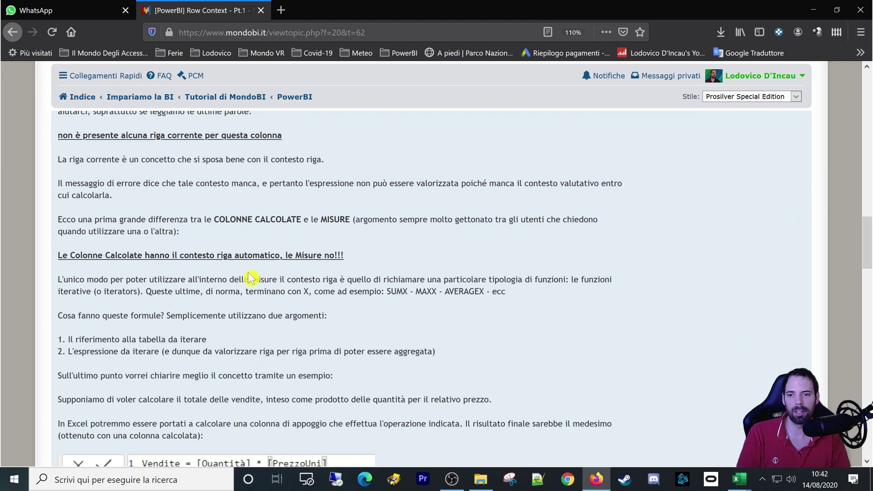
scroll(250, 277, down, 2)
scroll(252, 279, down, 3)
scroll(256, 279, down, 3)
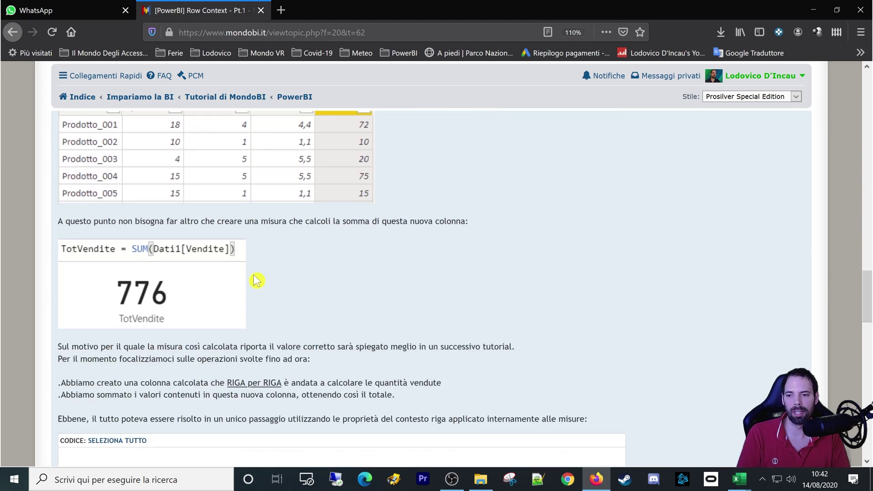
scroll(256, 280, down, 4)
scroll(256, 280, down, 3)
scroll(257, 281, down, 4)
scroll(257, 282, down, 1)
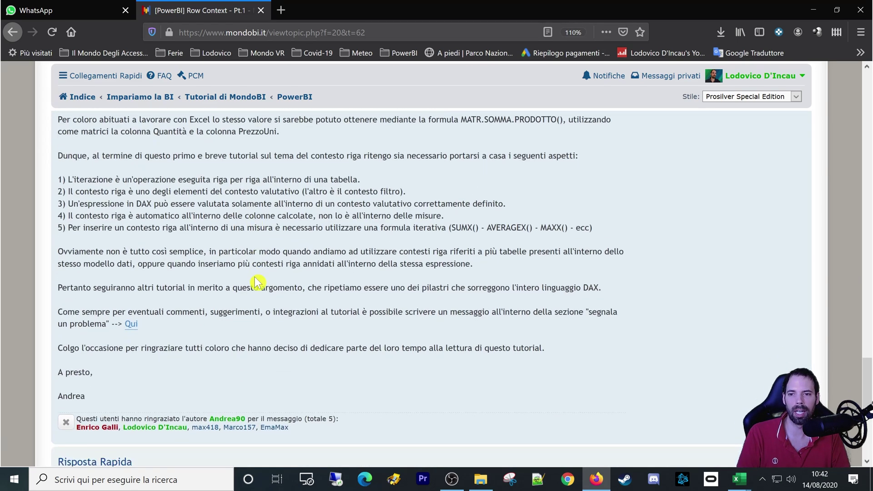
scroll(256, 283, down, 2)
scroll(274, 286, up, 10)
scroll(275, 284, up, 2)
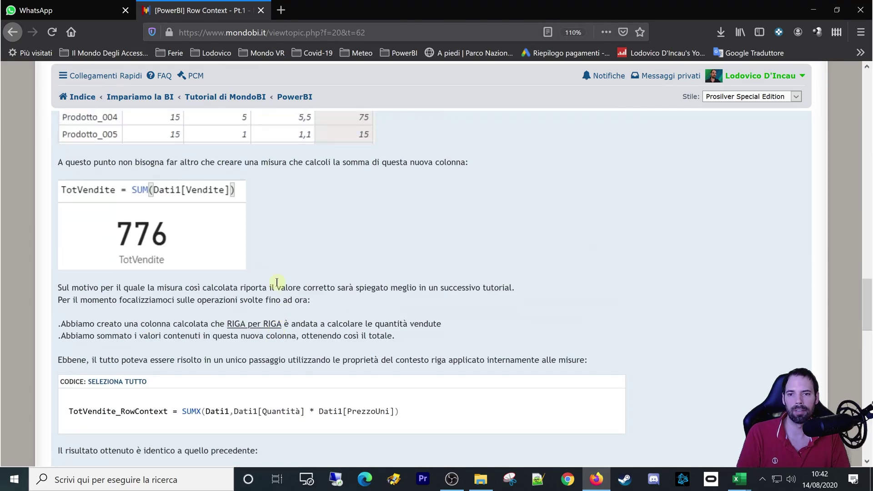
scroll(277, 283, up, 5)
scroll(278, 285, up, 5)
scroll(280, 287, up, 5)
scroll(283, 291, up, 3)
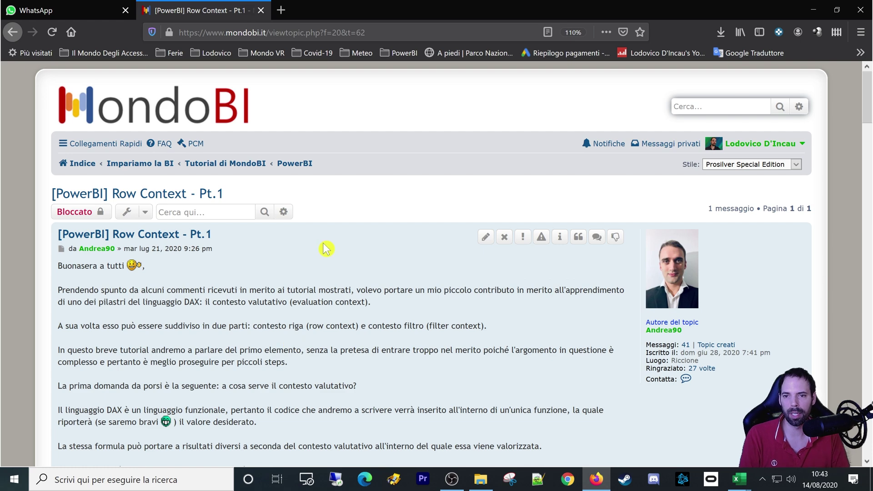
Open [PowerBI] Row Context - Pt.2 from the PowerBI topic list and scroll through it.
click(296, 166)
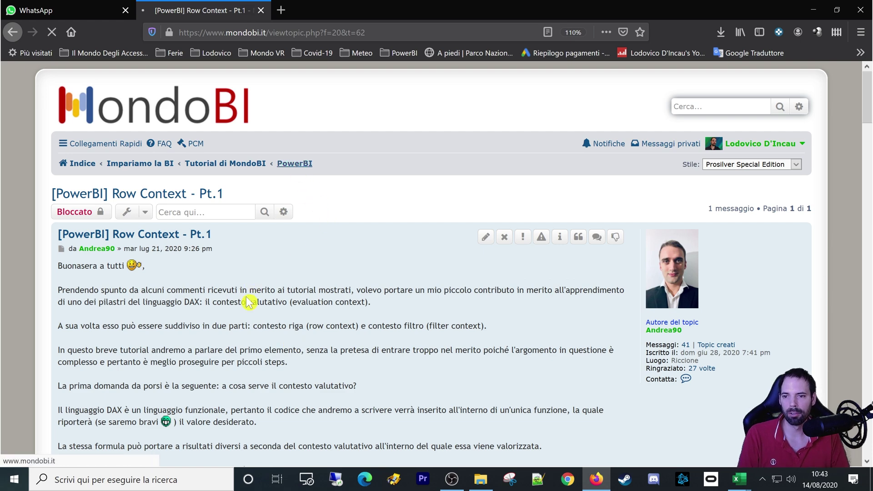
scroll(205, 346, down, 3)
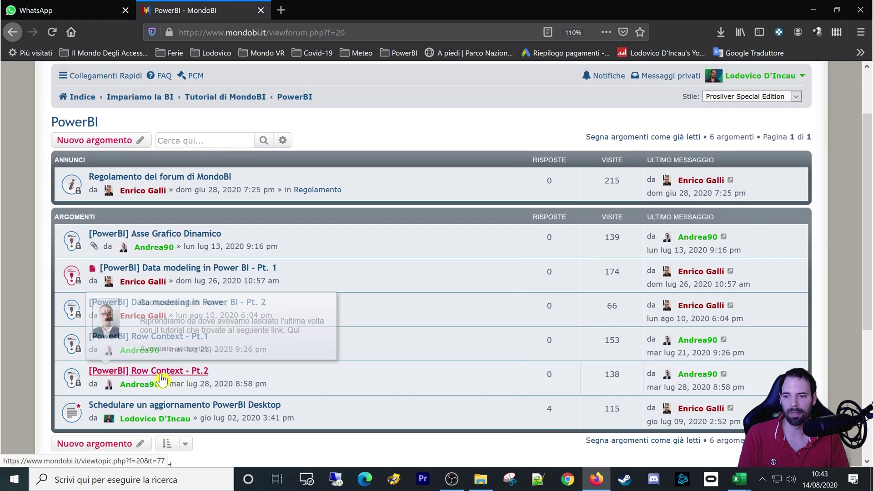
click(161, 375)
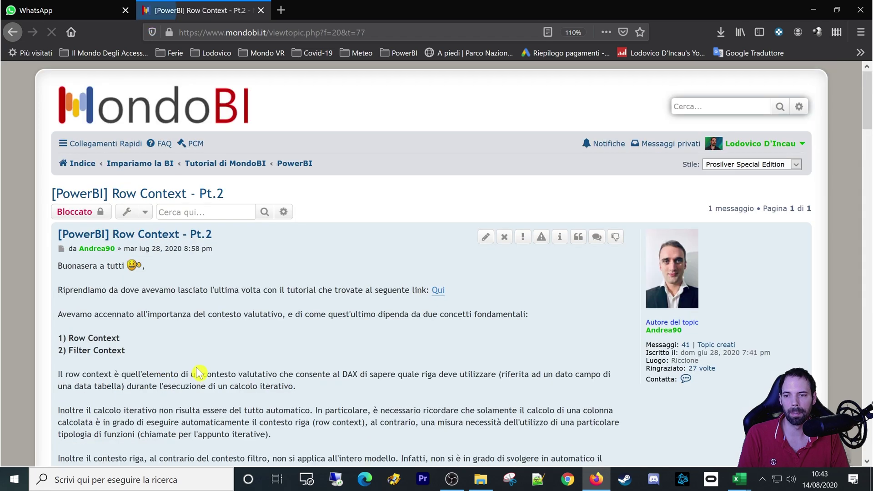
scroll(196, 368, down, 5)
scroll(196, 368, down, 5)
scroll(196, 368, down, 5)
scroll(195, 368, down, 6)
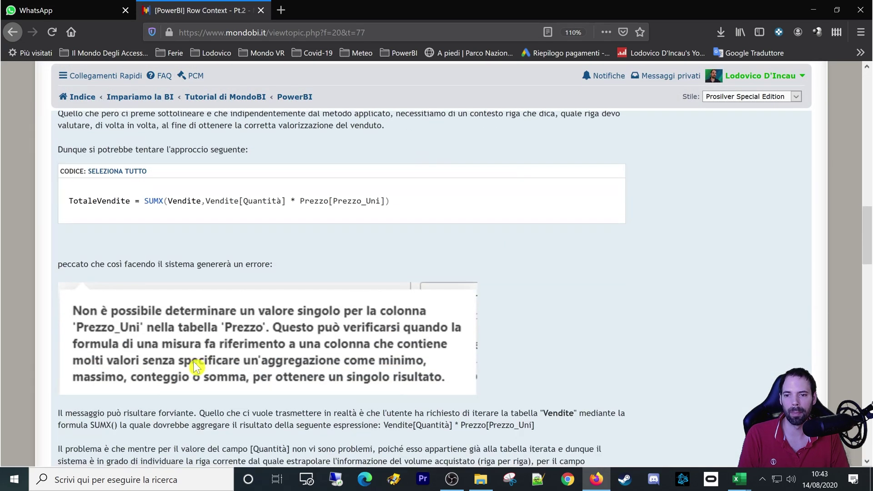
scroll(196, 368, down, 4)
scroll(196, 360, down, 3)
scroll(198, 362, down, 1)
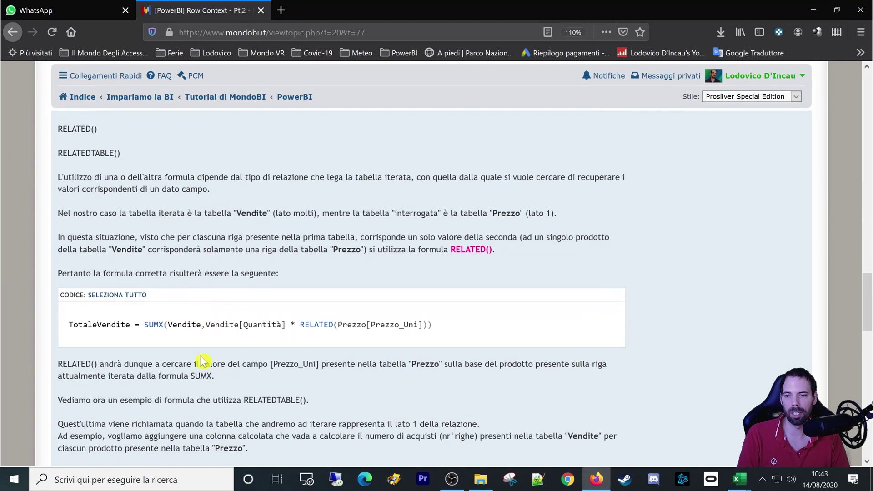
scroll(200, 363, down, 2)
scroll(204, 364, down, 1)
Go back to the PowerBI topic list and return to the L07_CountX_e_Filter workbook.
scroll(207, 359, up, 10)
scroll(200, 337, up, 10)
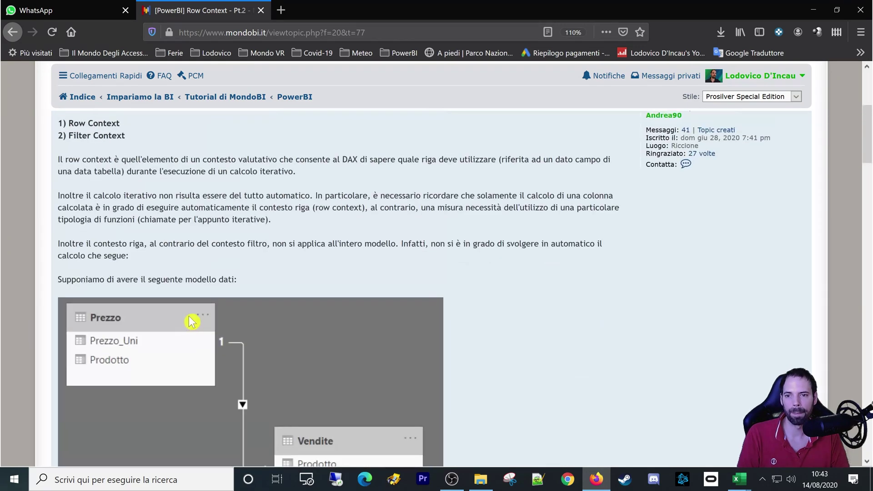
key(alt+Left)
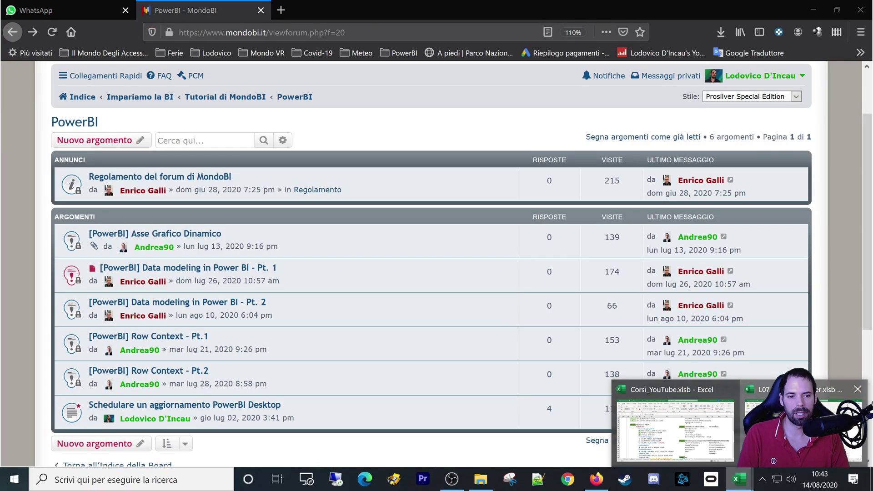
click(712, 477)
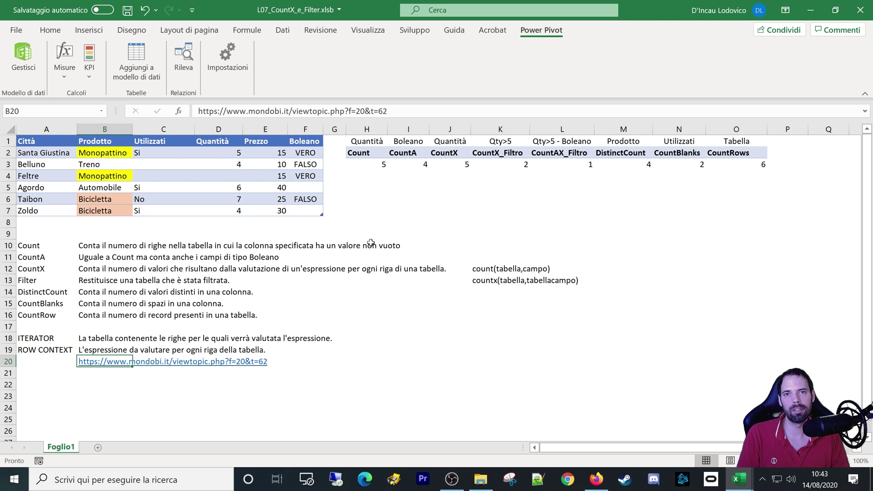